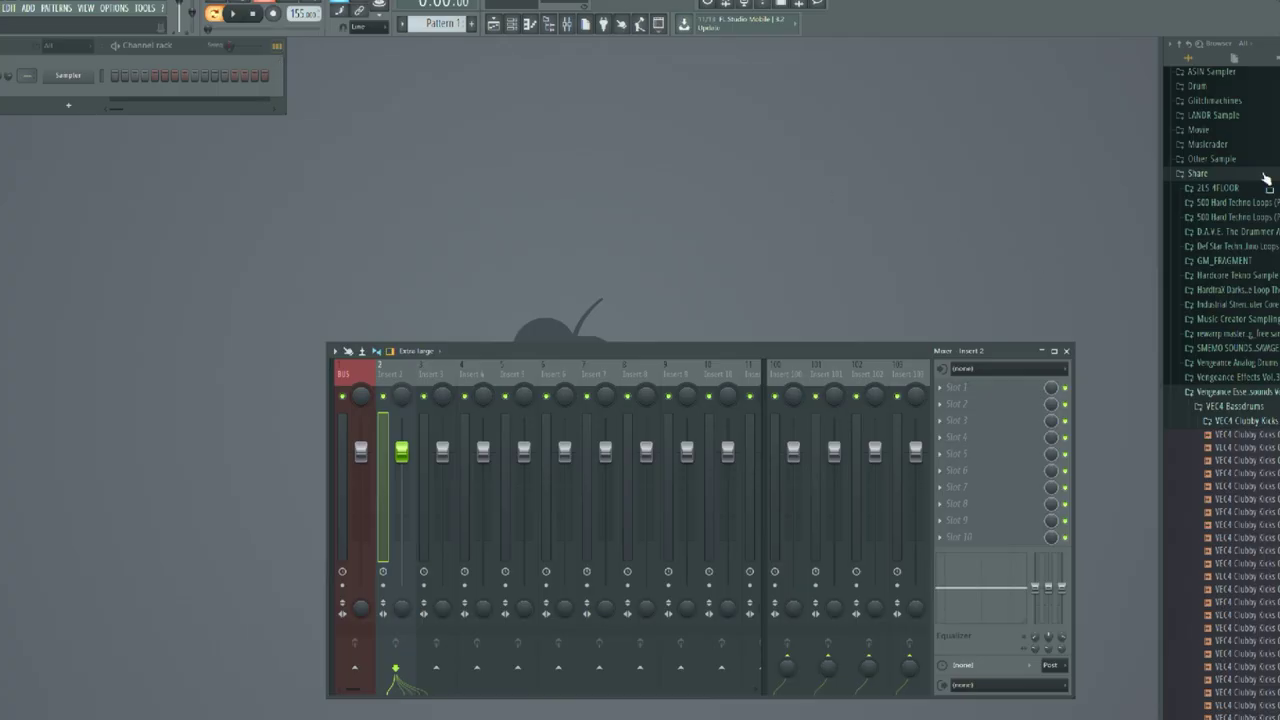
Open the VEC4 Trance Kicks folder within VEC4 Bassdrums in the shared sample library
left_click(1266, 178)
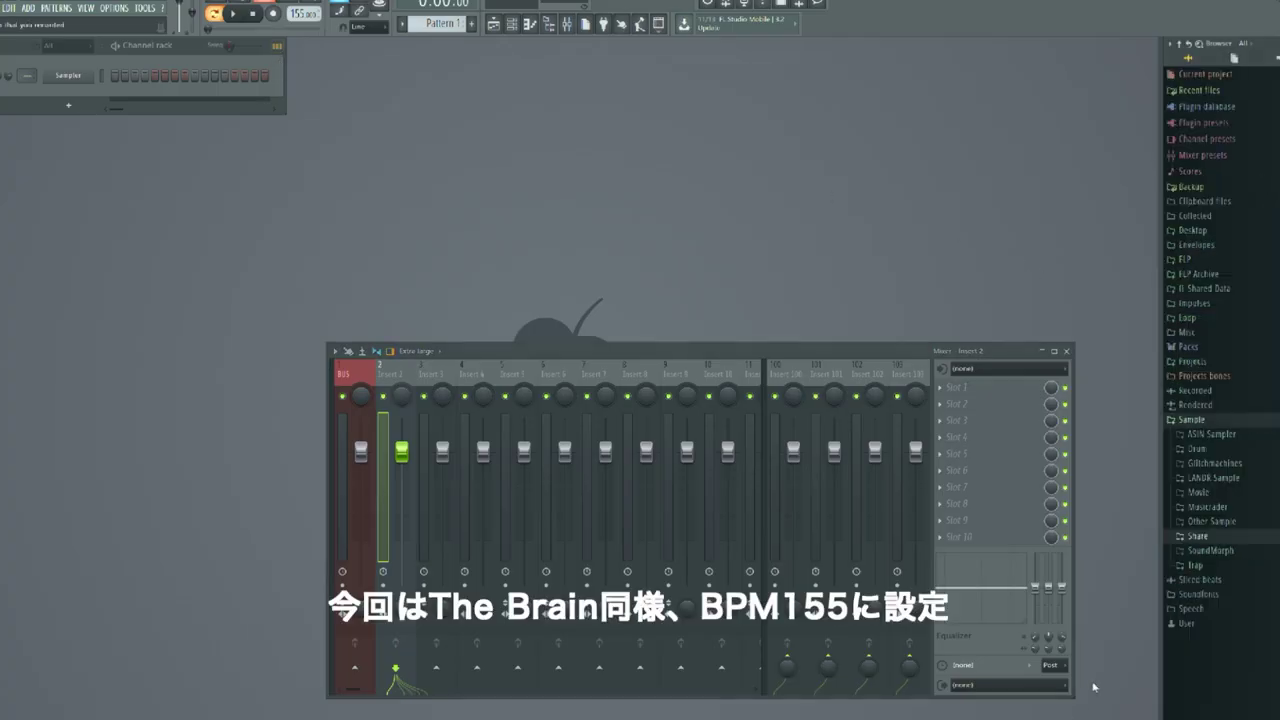
left_click(1206, 538)
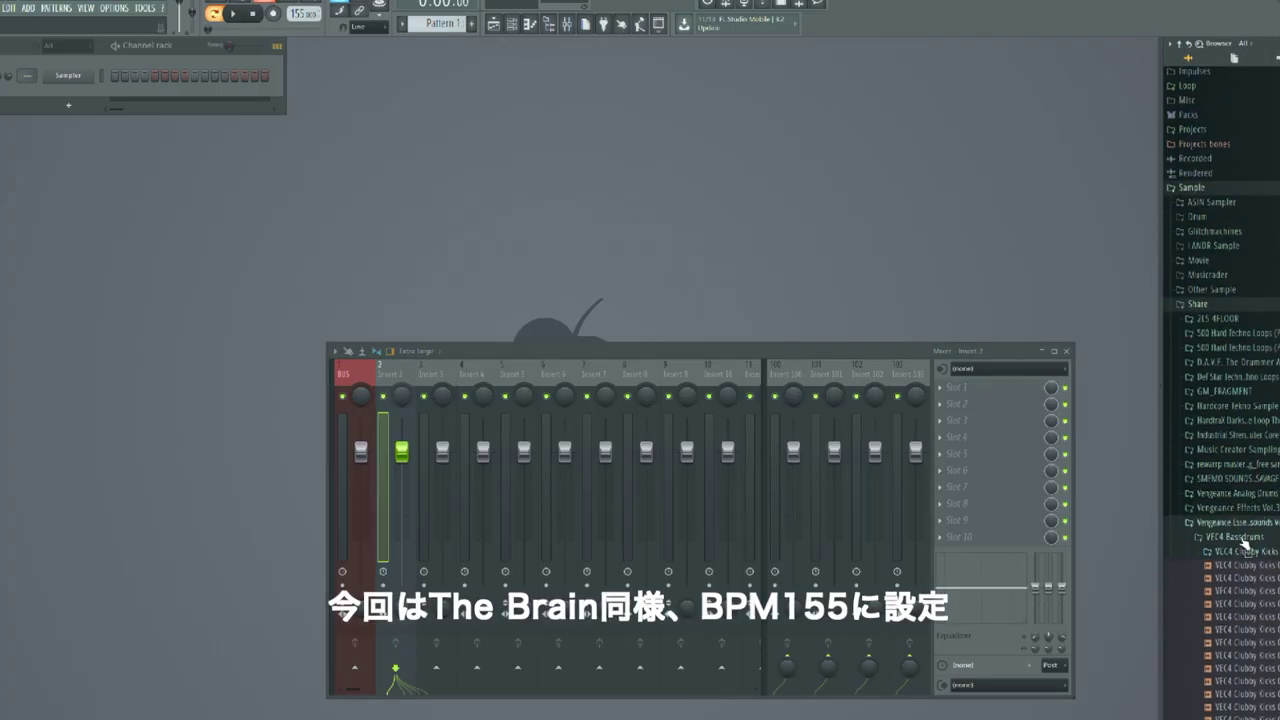
left_click(1241, 553)
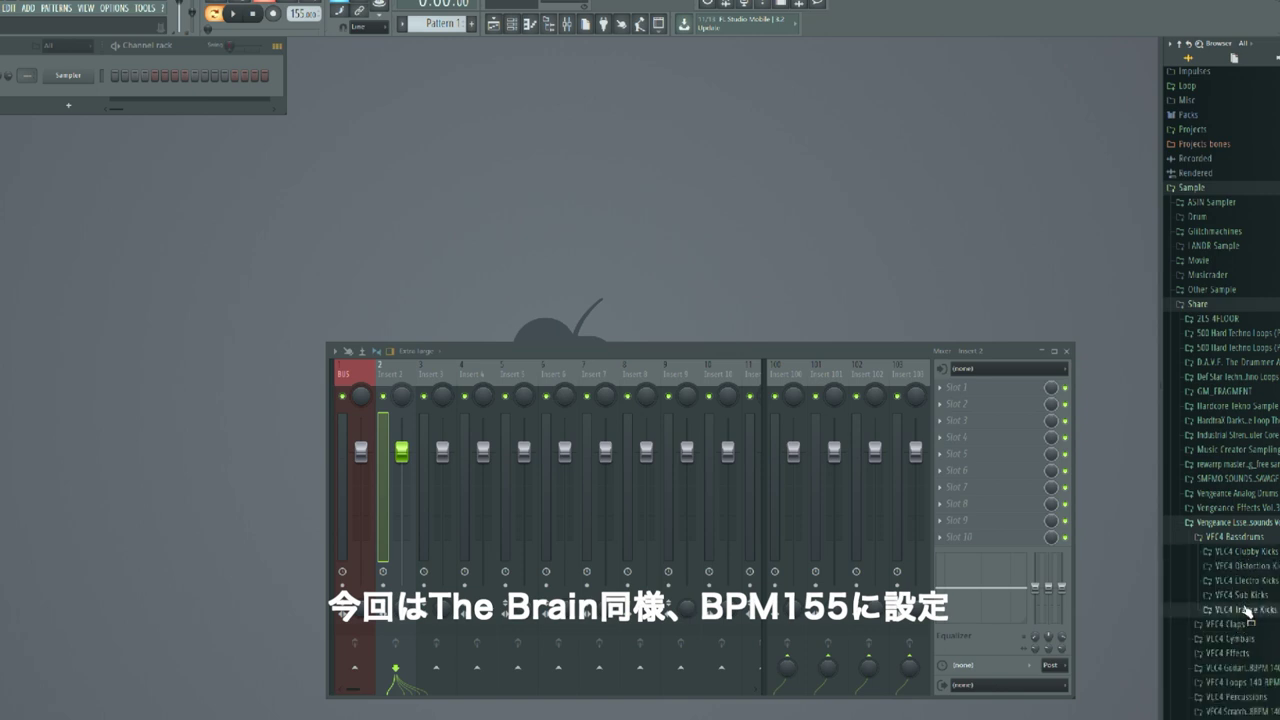
left_click(1246, 610)
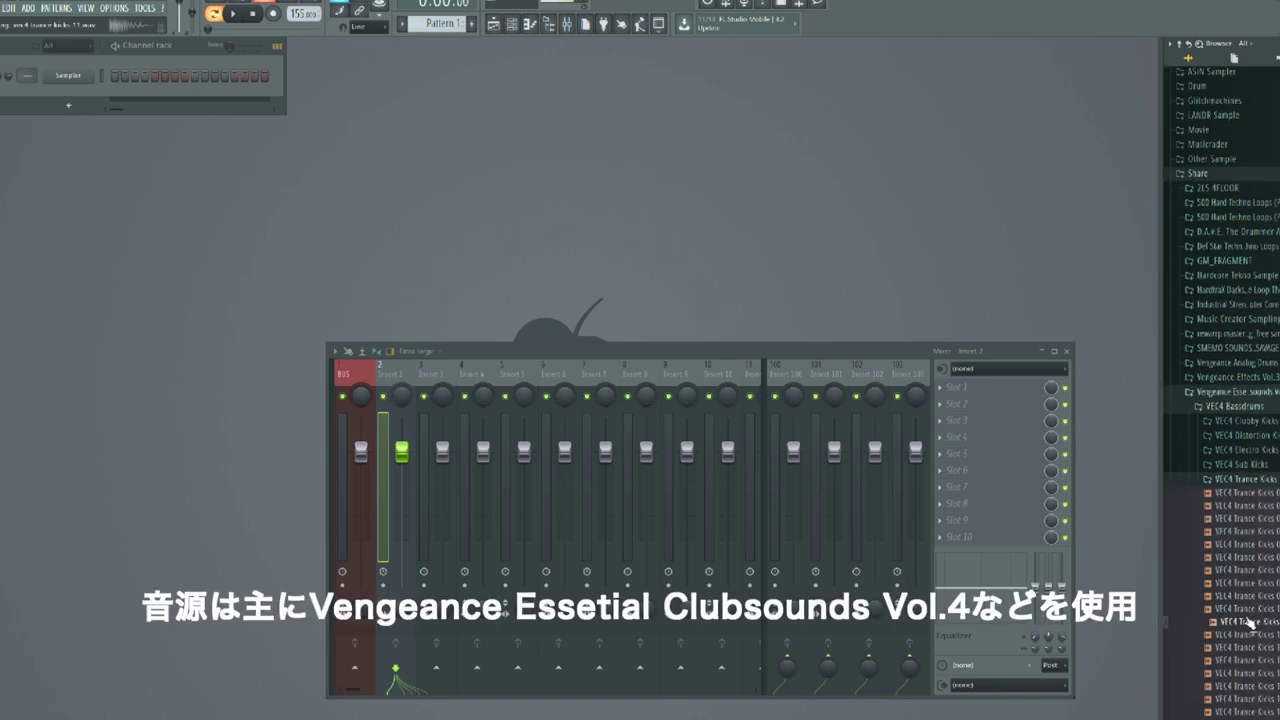
Audition the trance kick samples and load VEC4 Trance Kicks 51 into the Sampler channel
left_click(1251, 635)
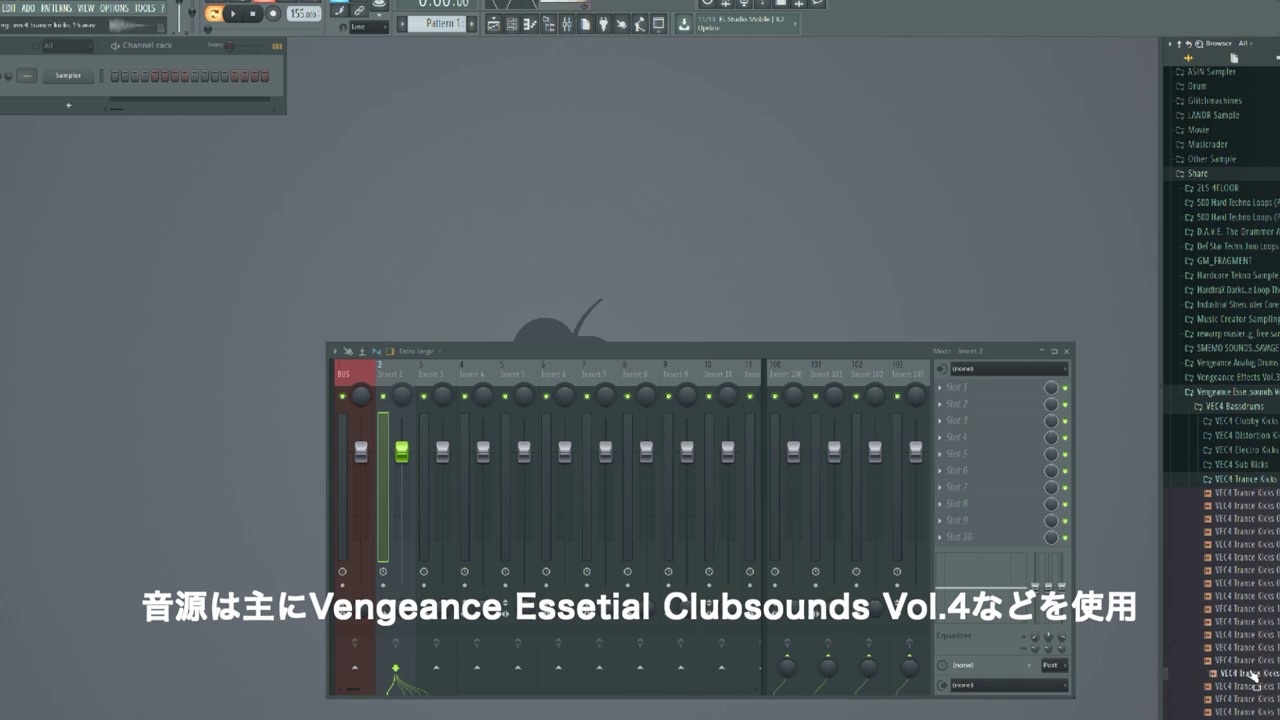
scroll(1250, 640, "down", 3)
scroll(1251, 610, "down", 3)
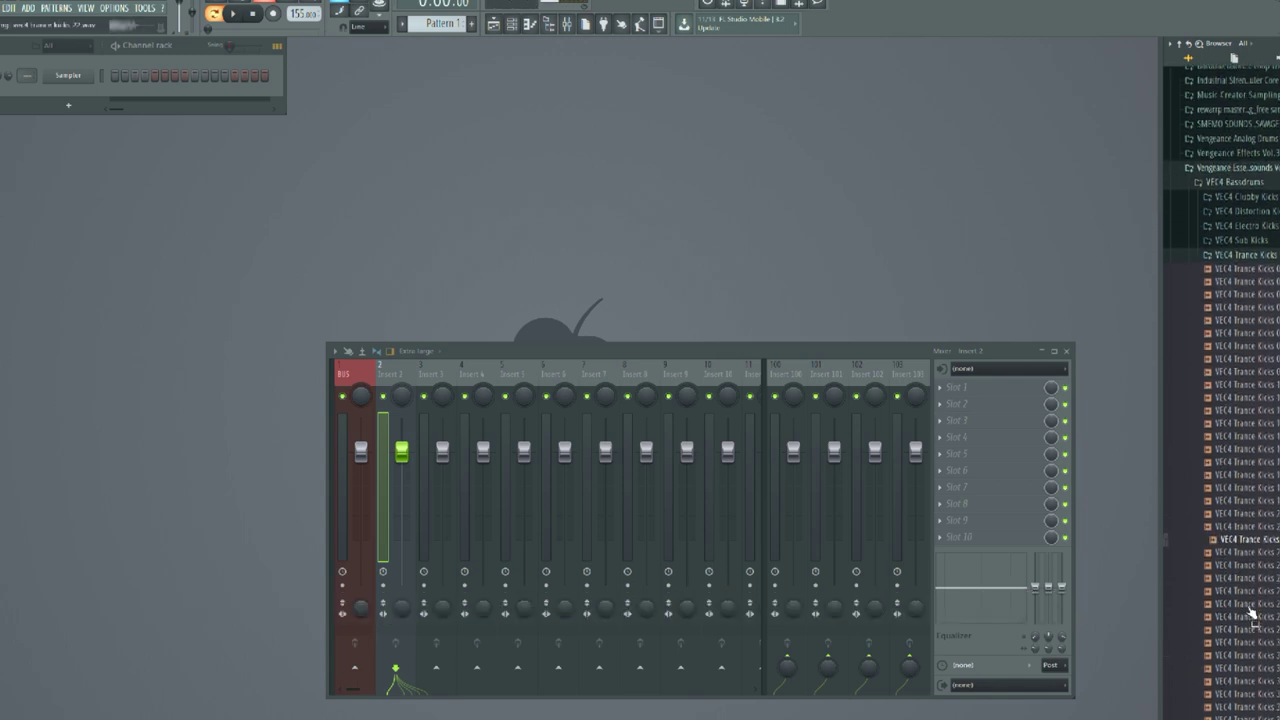
scroll(1251, 610, "down", 4)
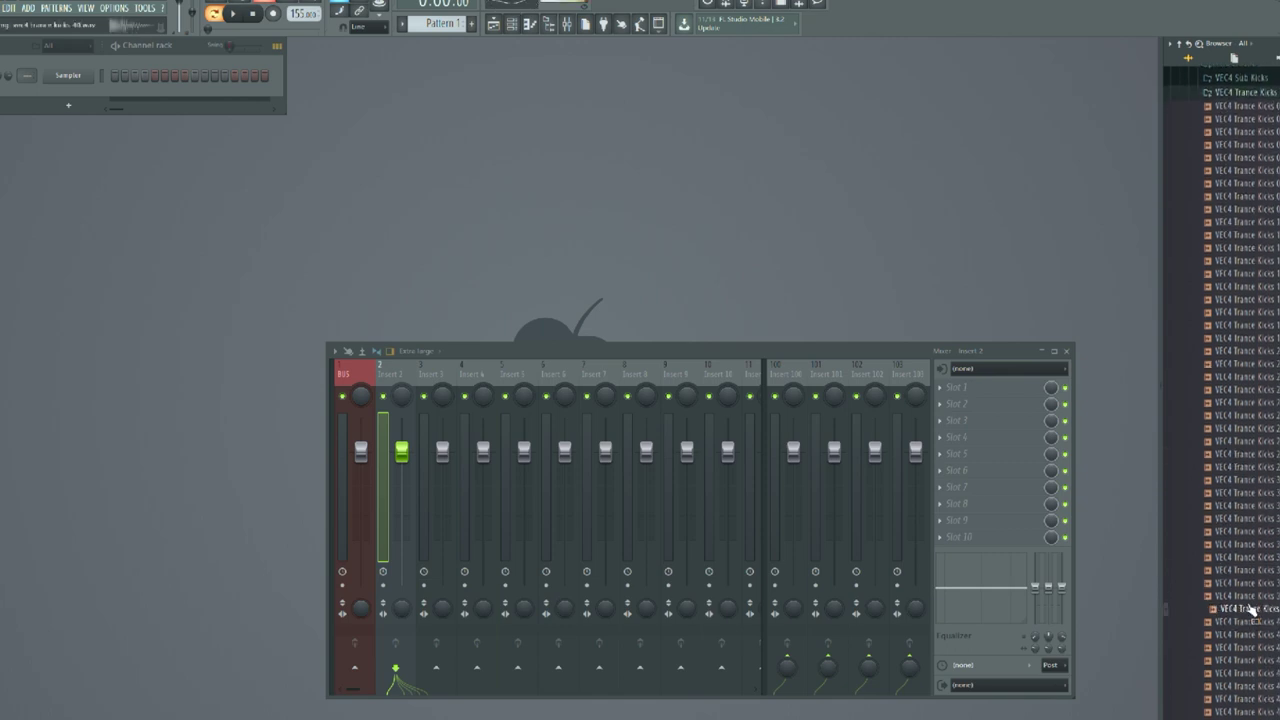
scroll(1251, 610, "down", 2)
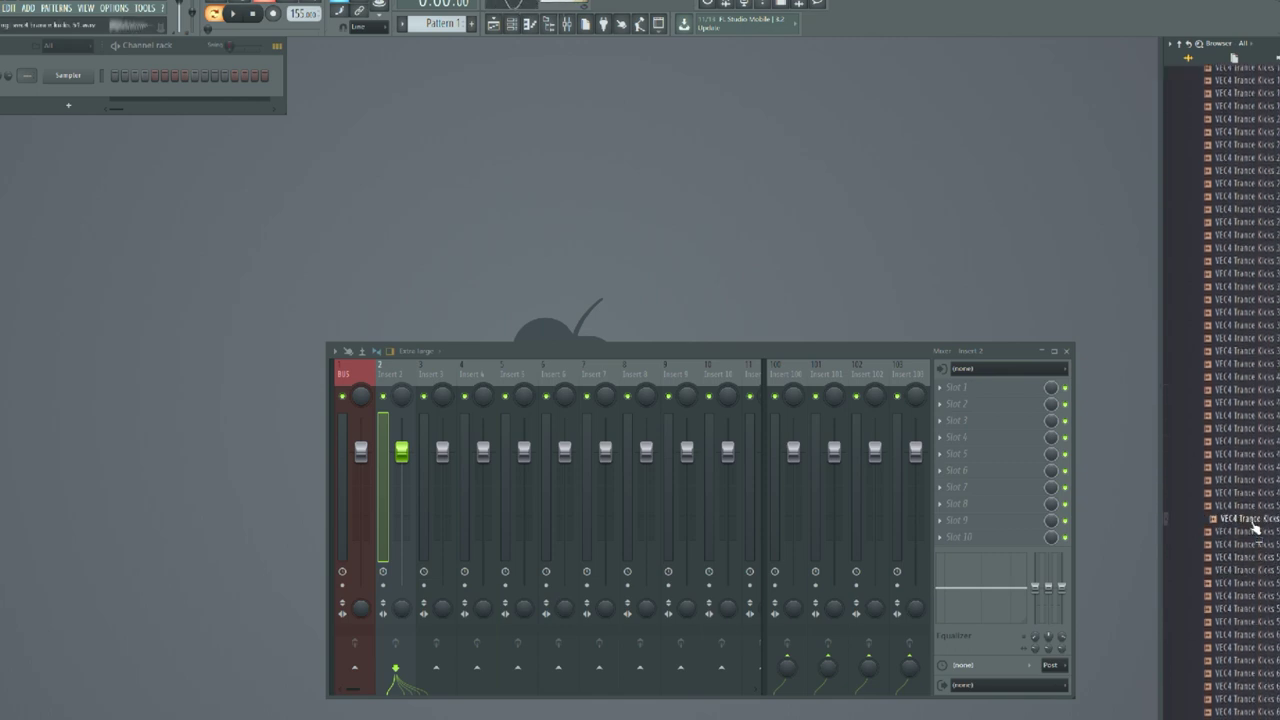
left_click_drag(58, 74, 68, 80)
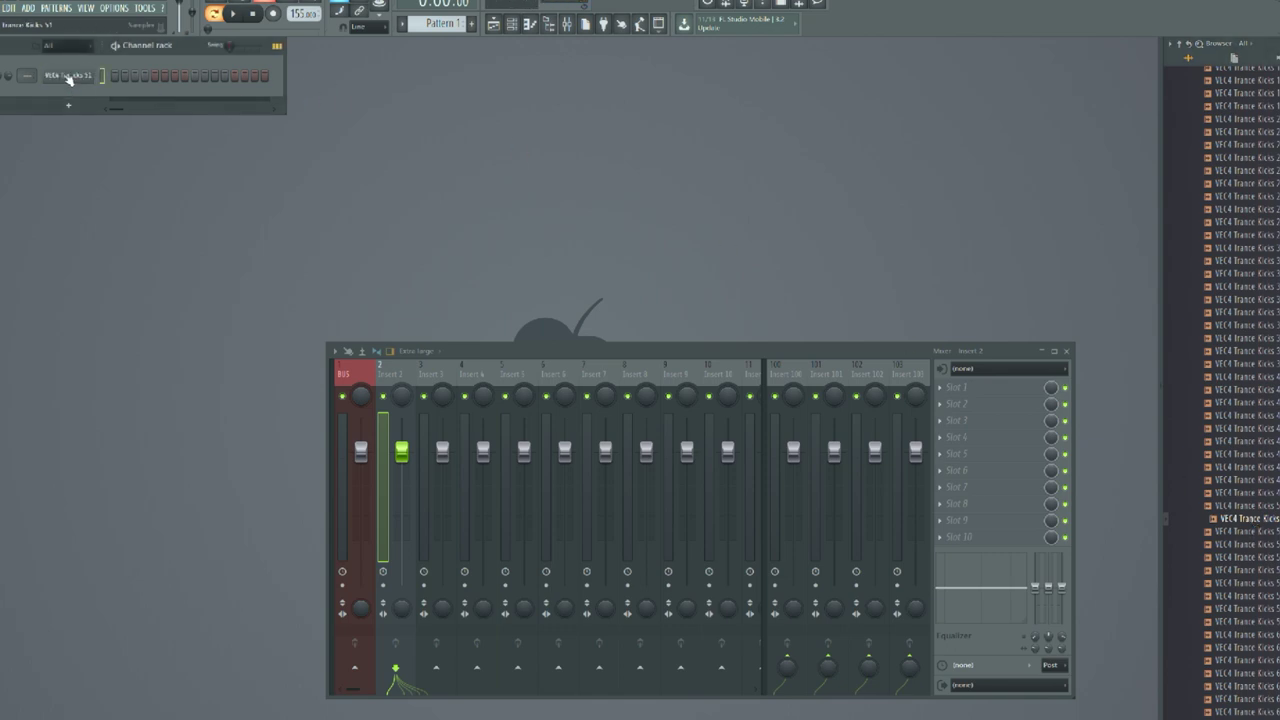
Place the Trance kick on every fourth step and route it to mixer track 2 with Fruity parametric EQ 2
key("space")
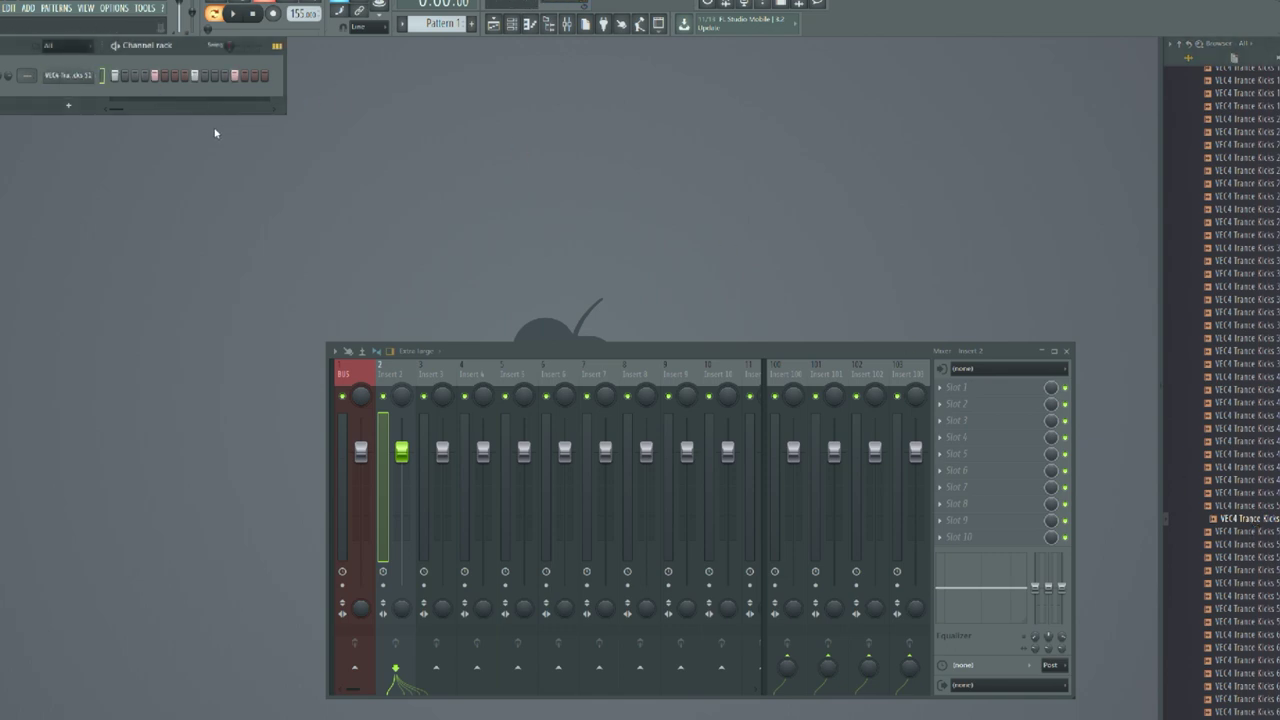
left_click(67, 78)
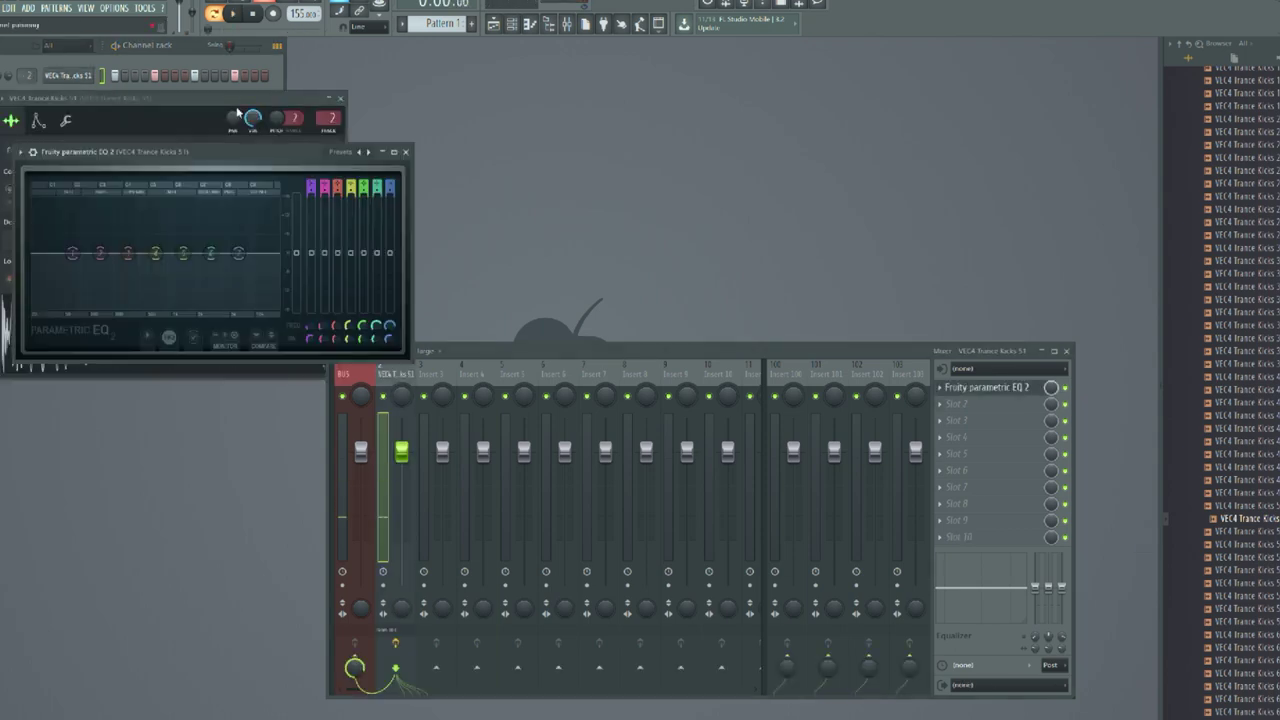
left_click_drag(228, 101, 701, 75)
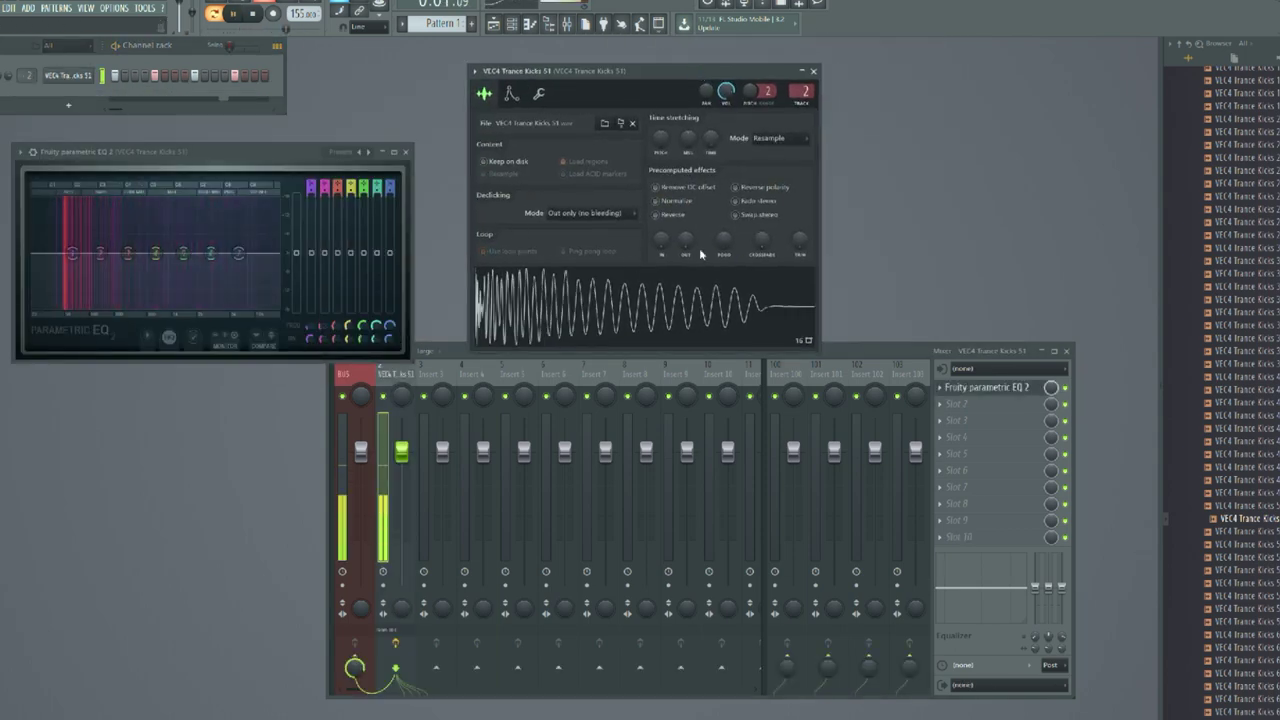
Add a fade-out to the Trance kick sample and cut its midrange with two bands of the parametric EQ
left_click_drag(683, 250, 680, 248)
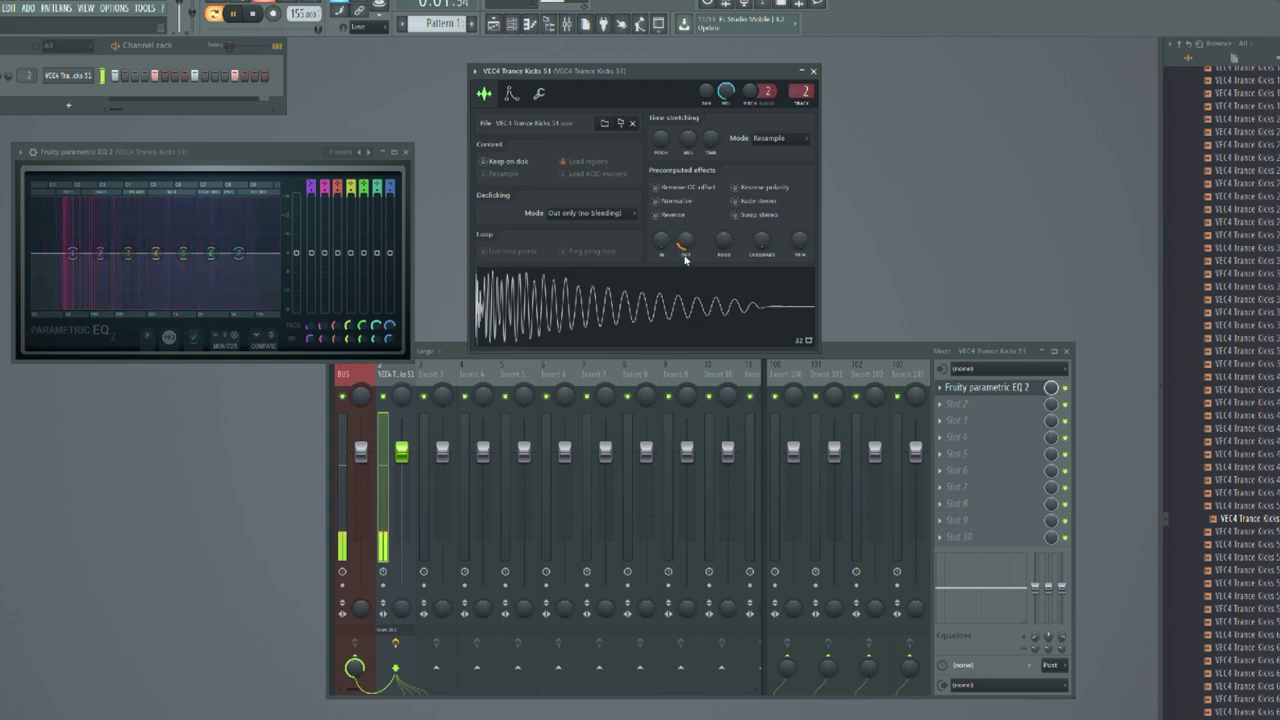
left_click_drag(685, 255, 685, 235)
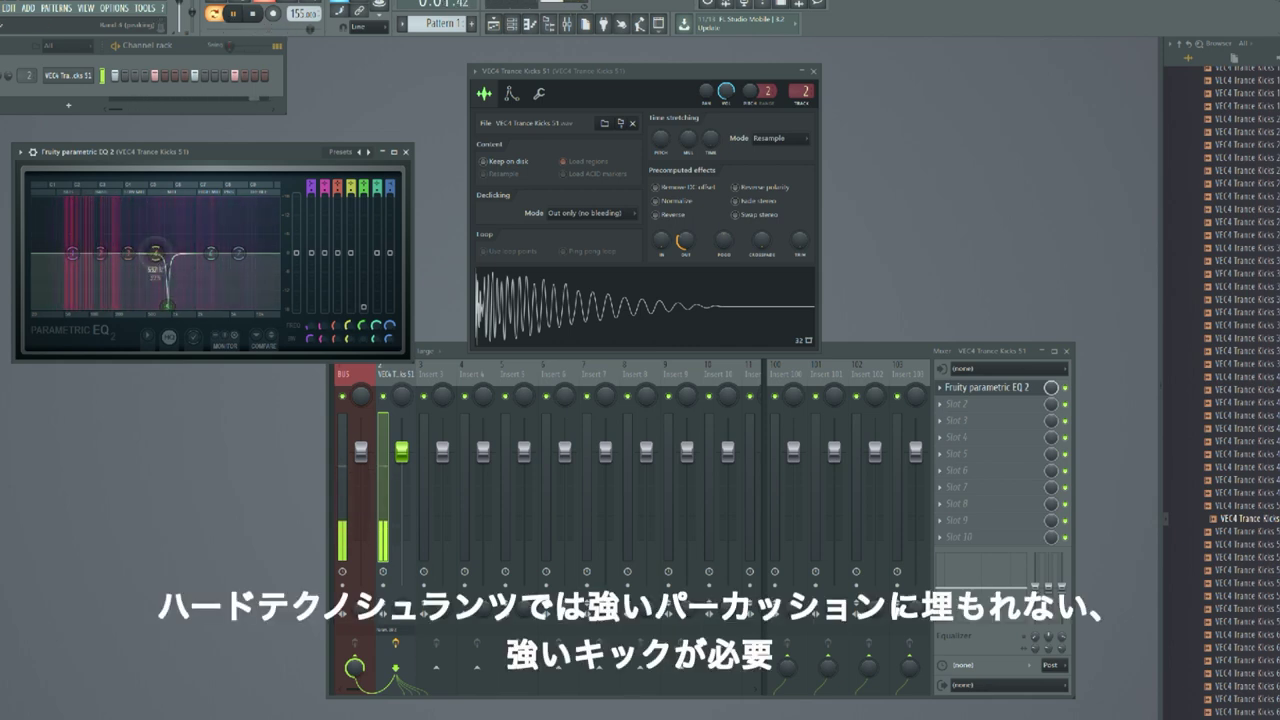
left_click_drag(158, 262, 158, 269)
scroll(158, 269, "down", 5)
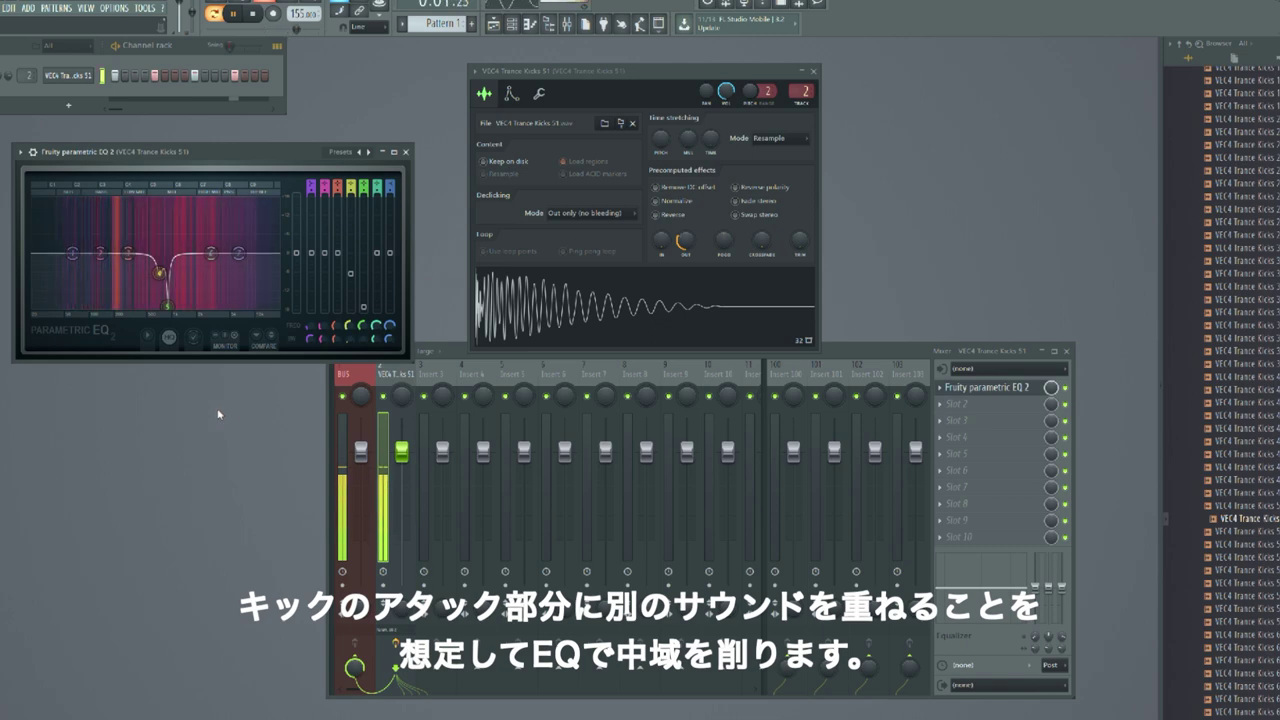
Stop playback, audition the first samples in the VEC4 Clubby Kicks folder and close the open windows
scroll(1234, 468, "up", 10)
key("space")
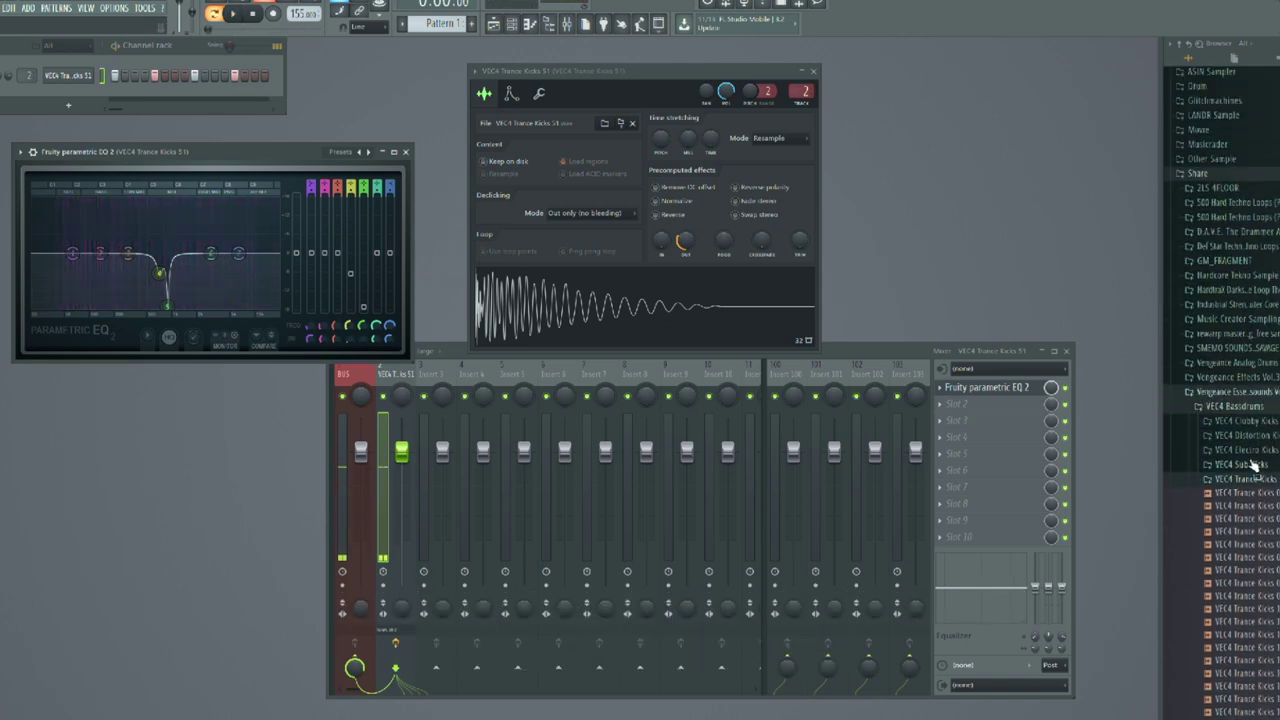
left_click(1254, 422)
left_click(1257, 499)
left_click(1258, 577)
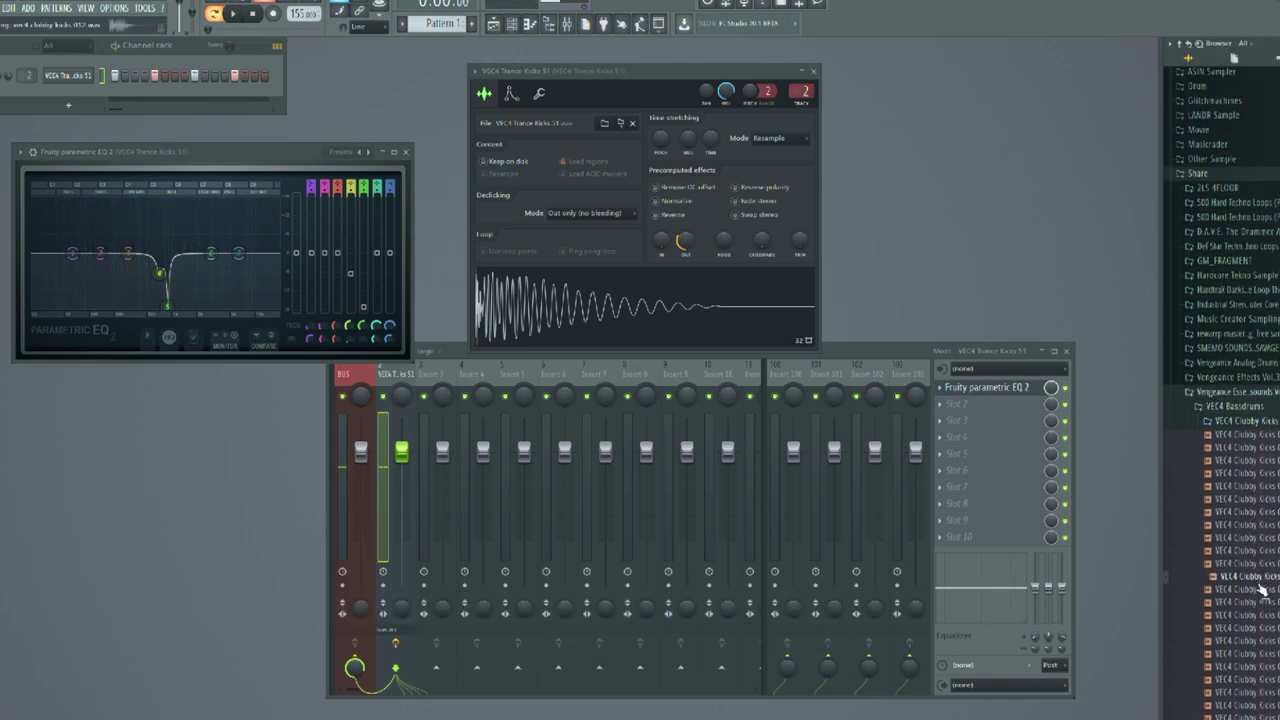
key("F12")
Audition more clubby kicks and add VEC4 Clubby Kicks 109 as a new channel below the Trance kick
scroll(1262, 612, "down", 8)
left_click(1258, 604)
scroll(1258, 603, "down", 4)
left_click(1260, 602)
scroll(1262, 604, "down", 2)
left_click(1262, 604)
scroll(1262, 606, "down", 2)
left_click(1261, 604)
scroll(1260, 604, "down", 2)
left_click(1257, 603)
scroll(1258, 603, "down", 3)
left_click(1261, 604)
left_click(1269, 630)
left_click(1270, 644)
scroll(1270, 648, "down", 5)
left_click(1268, 616)
left_click(1267, 563)
left_click(1270, 513)
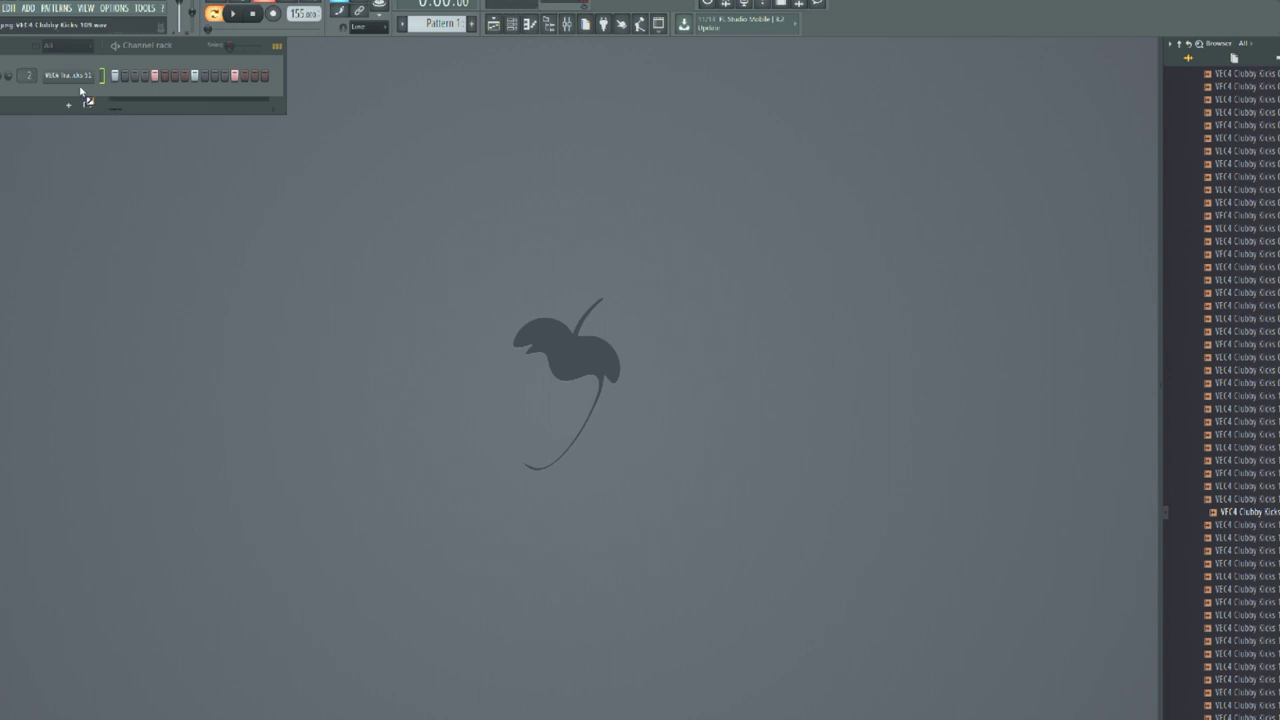
left_click_drag(82, 92, 75, 93)
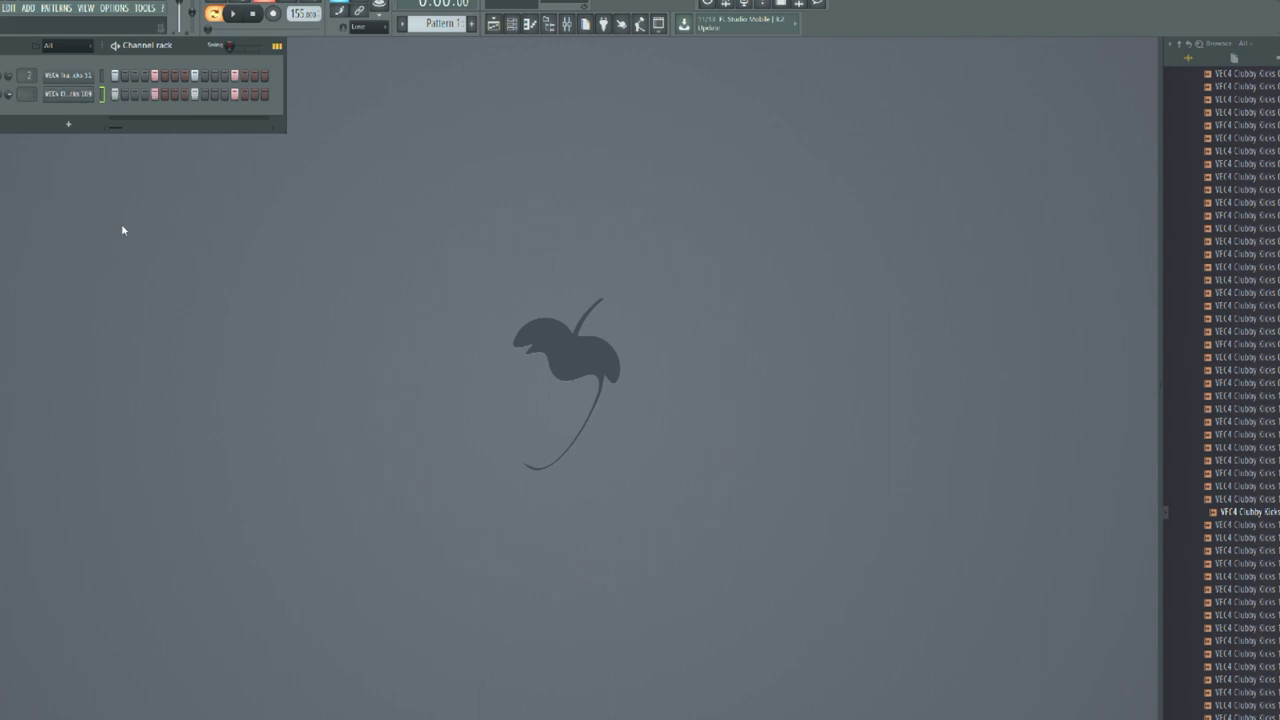
Route the VEC4 Clubby Kicks 109 channel to mixer track 3 and insert Fruity parametric EQ 2 on it
key("F9")
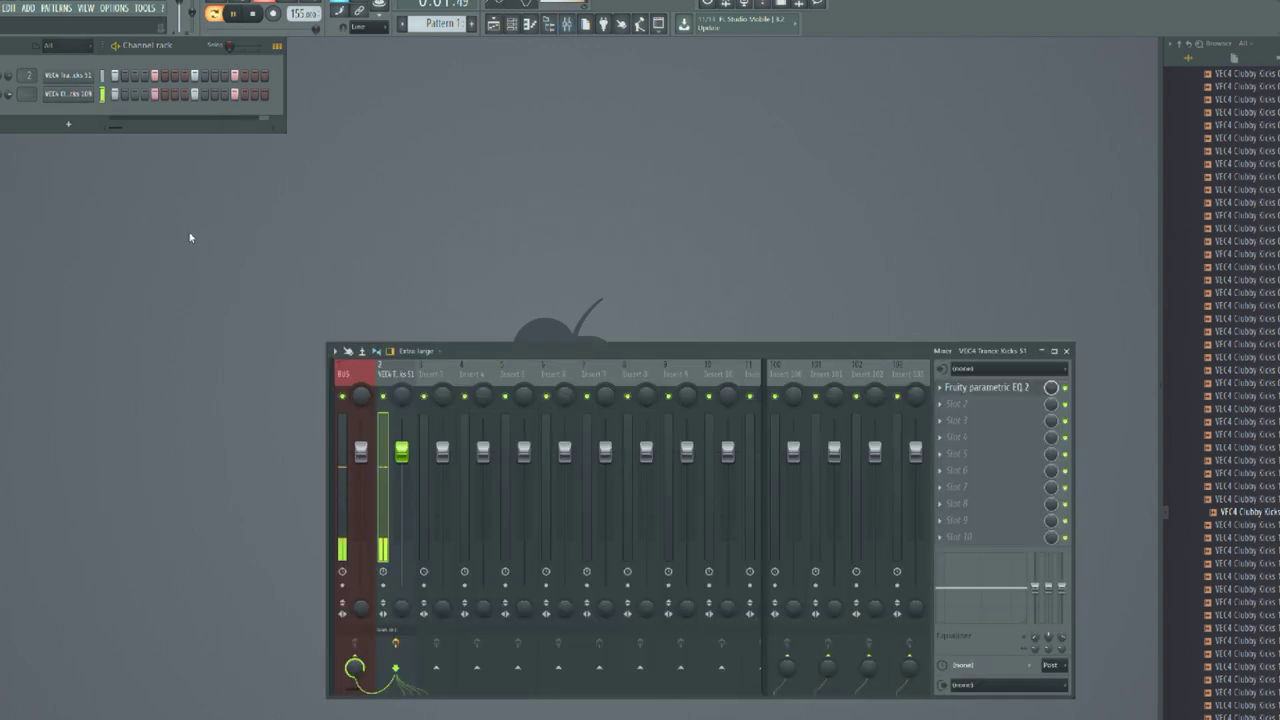
left_click(78, 95)
key("ctrl+l")
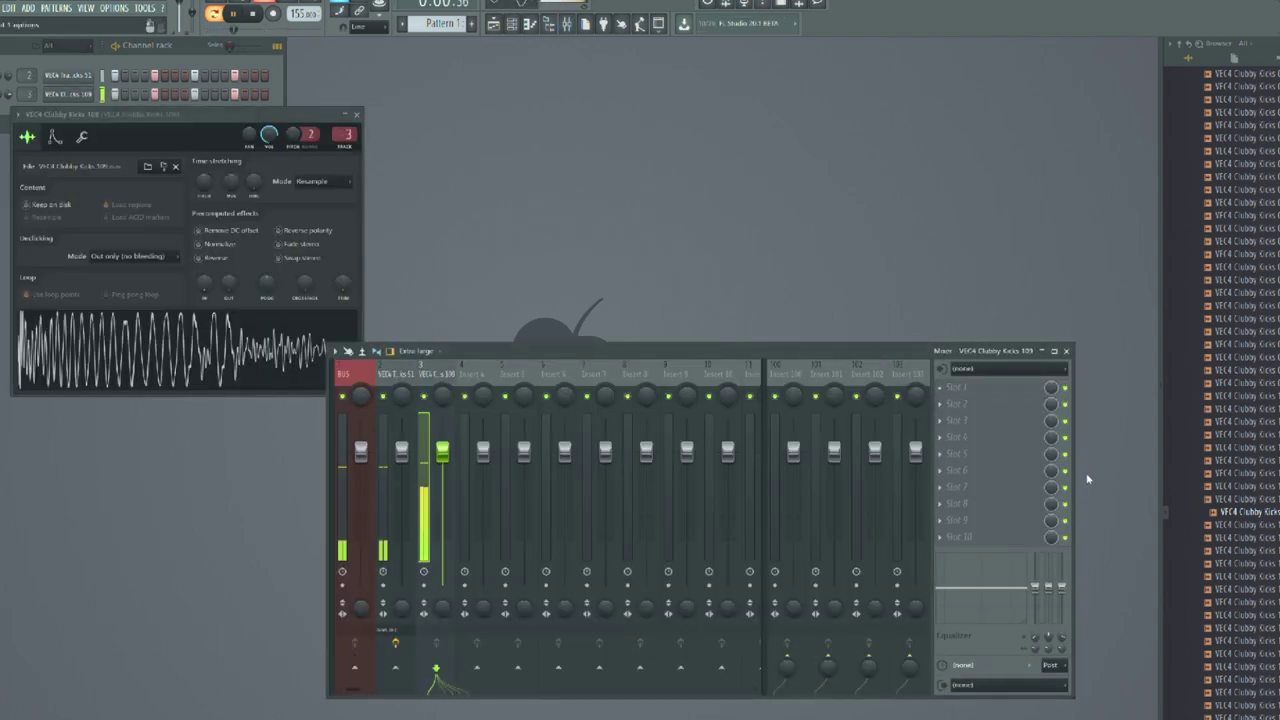
left_click(1111, 545)
left_click_drag(360, 58, 535, 121)
Cut the Clubby kick's low end with the first EQ band and carve a narrow low-mid dip with the second
left_click_drag(370, 215, 374, 251)
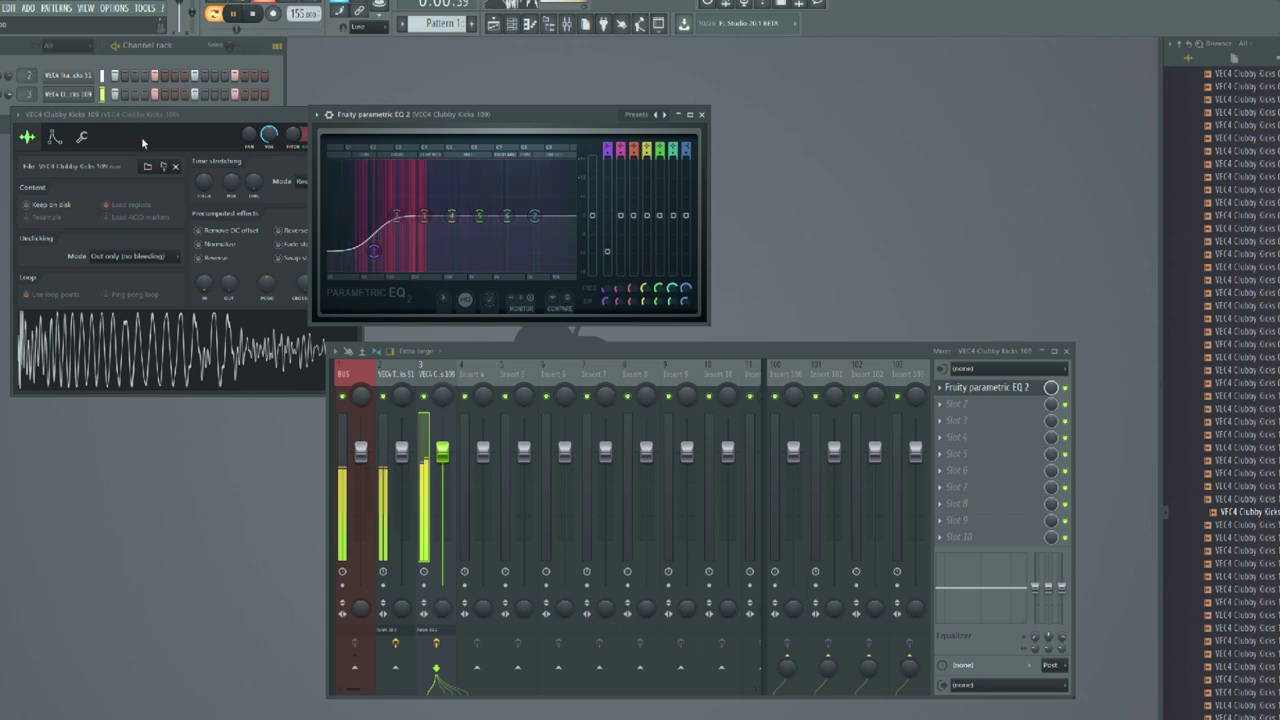
left_click_drag(187, 122, 537, 92)
left_click_drag(397, 215, 410, 262)
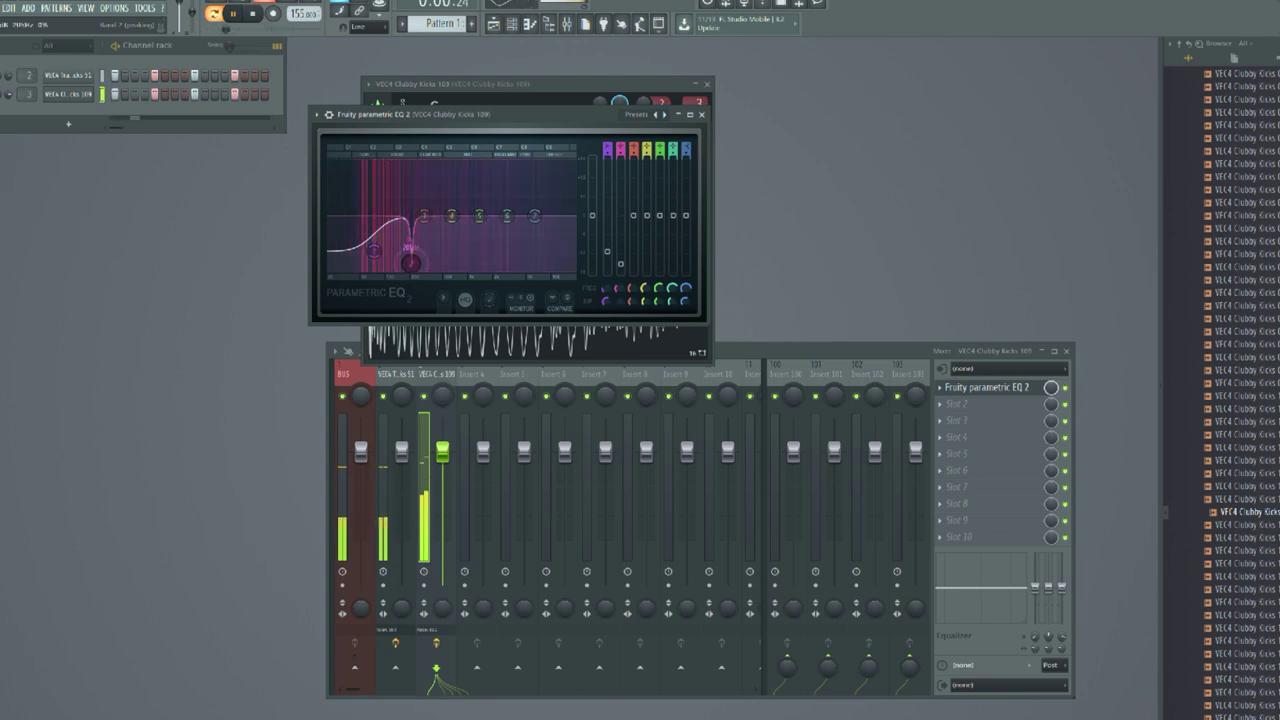
left_click_drag(374, 251, 374, 254)
Adjust the Clubby kick's envelope in its channel settings
left_click(77, 95)
left_click(77, 95)
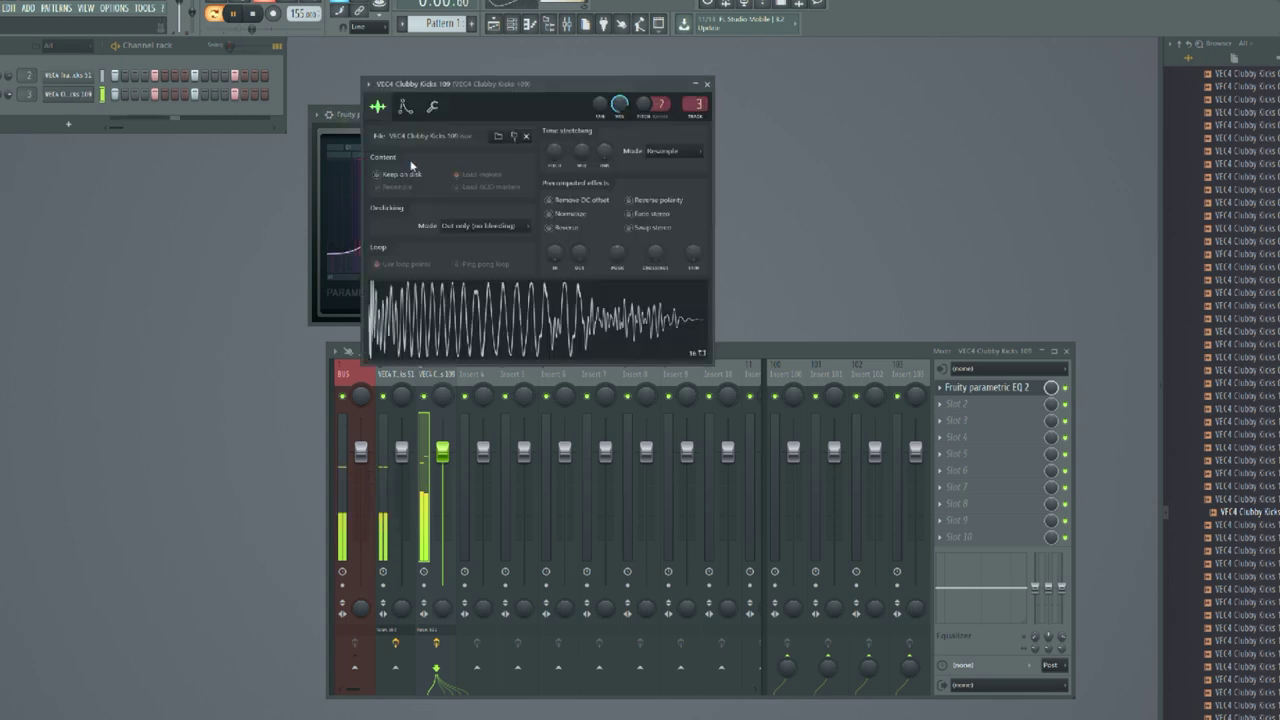
left_click(404, 107)
left_click_drag(403, 230, 474, 388)
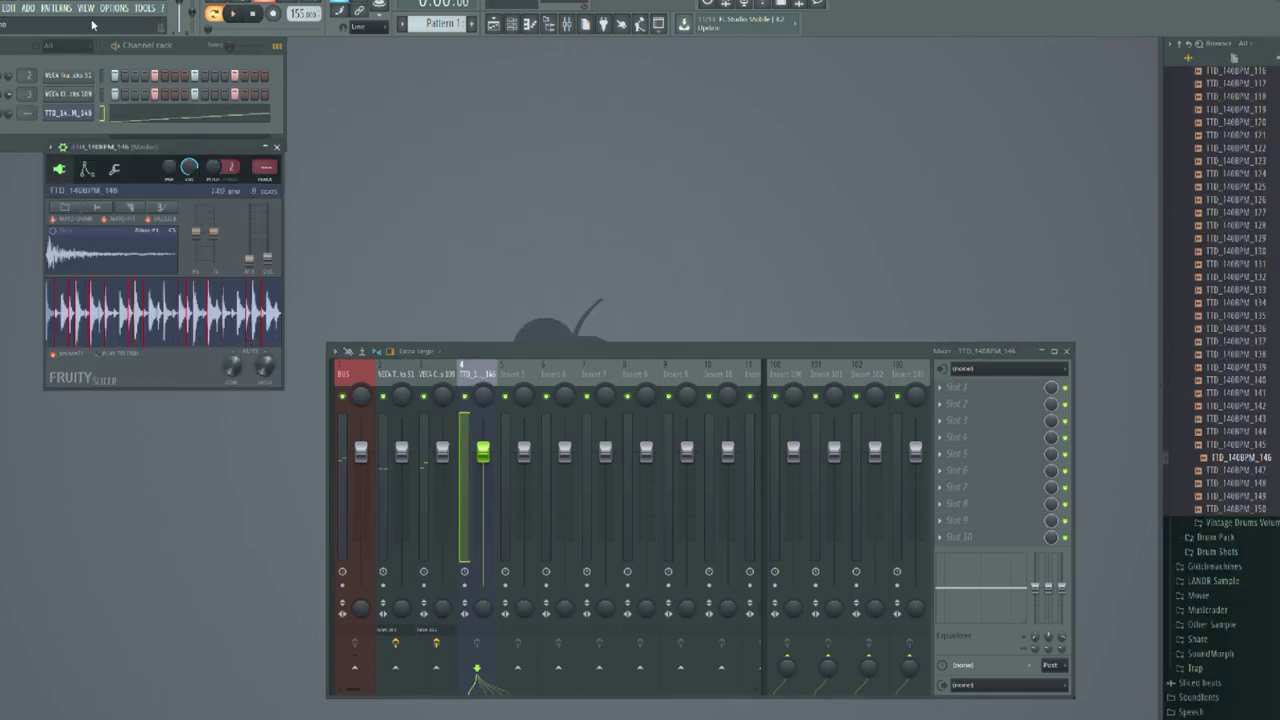
Play the pattern and delete the second bar of slice notes from the TTD_140BPM_146 loop's piano roll
key("space")
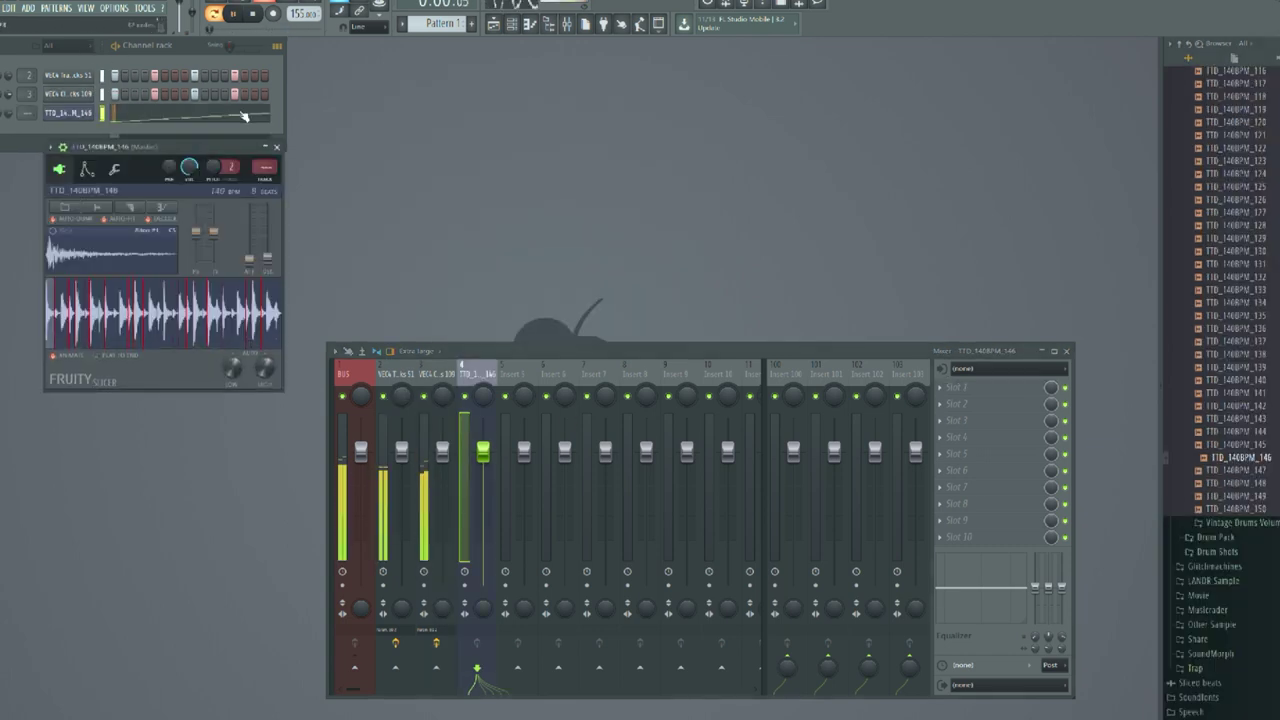
key("F7")
scroll(421, 428, "up", 5)
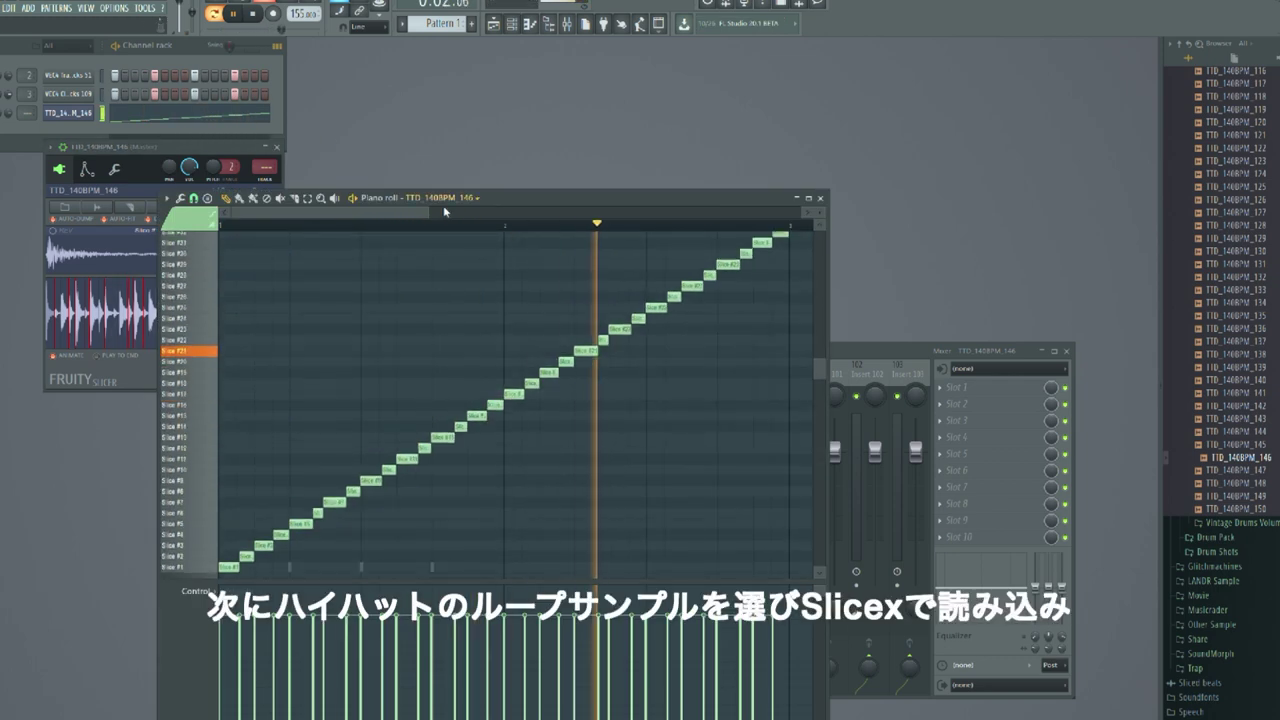
left_click_drag(430, 214, 656, 214)
scroll(434, 557, "up", 3)
scroll(531, 394, "down", 1)
left_click_drag(503, 272, 357, 478)
key("Delete")
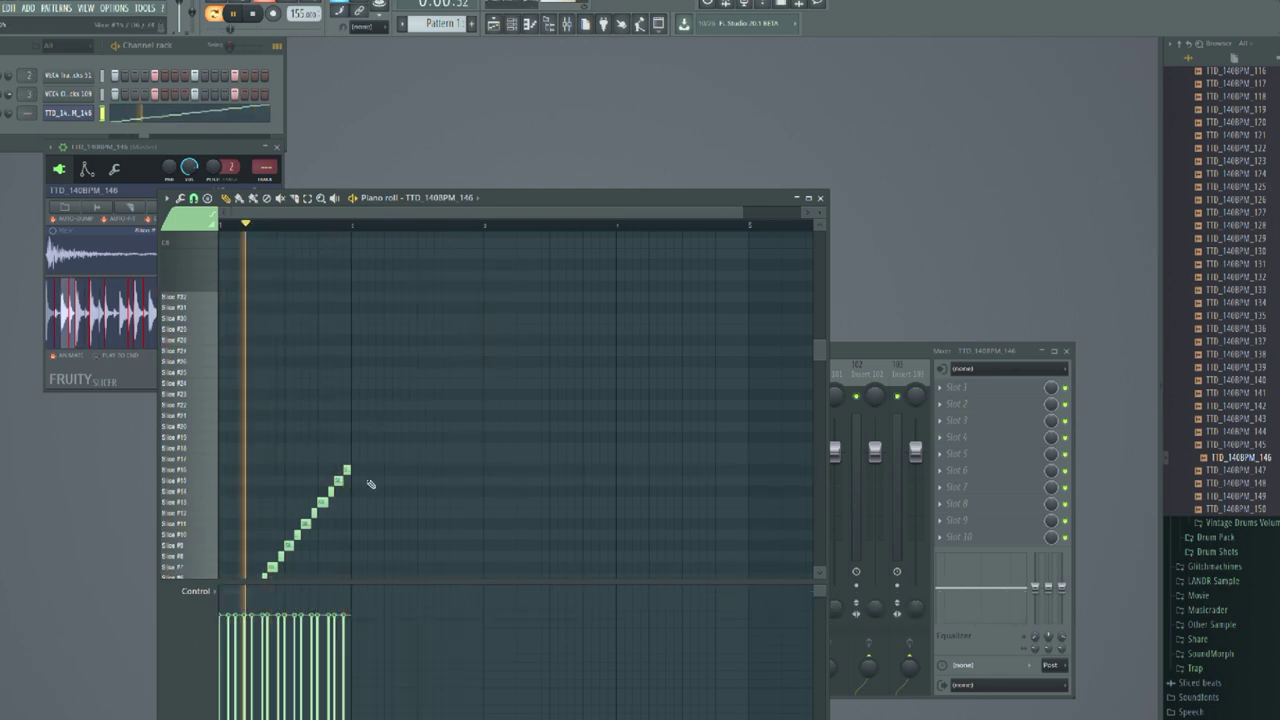
Lower the velocity of the four hi-hat slice notes that coincide with the kick on each beat
scroll(599, 206, "down", 6)
left_click_drag(747, 218, 405, 214)
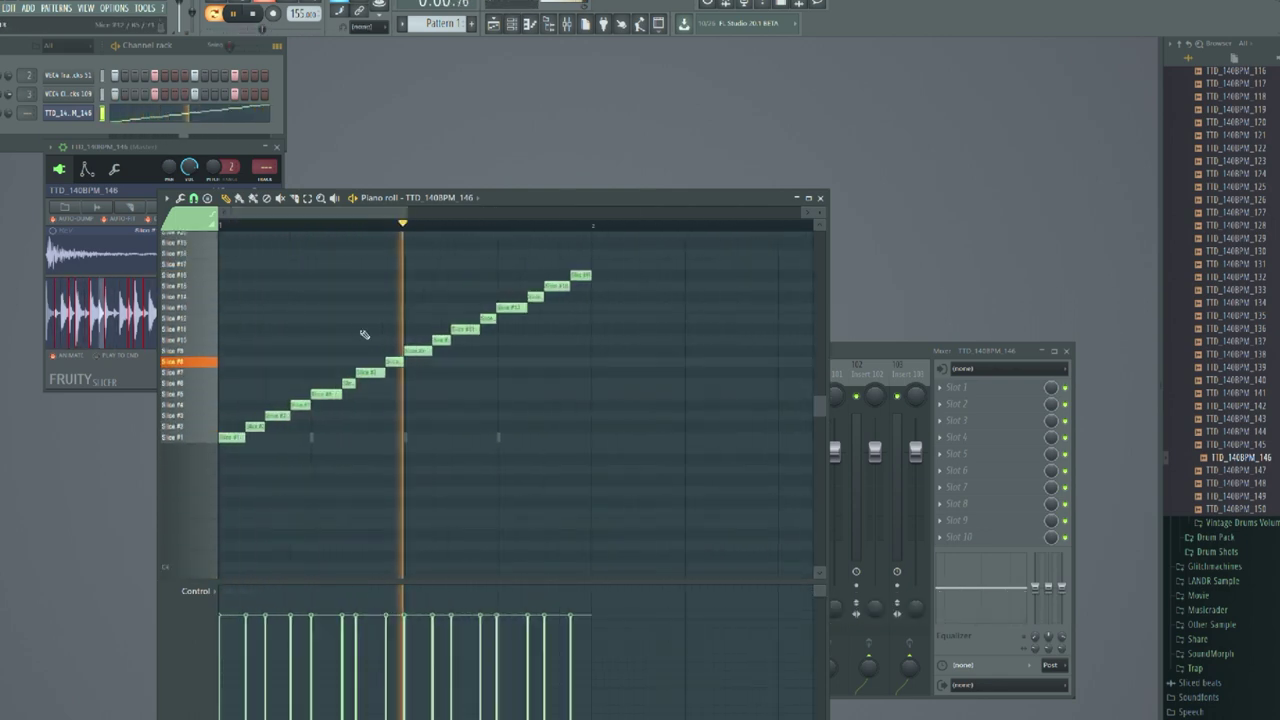
left_click(223, 660)
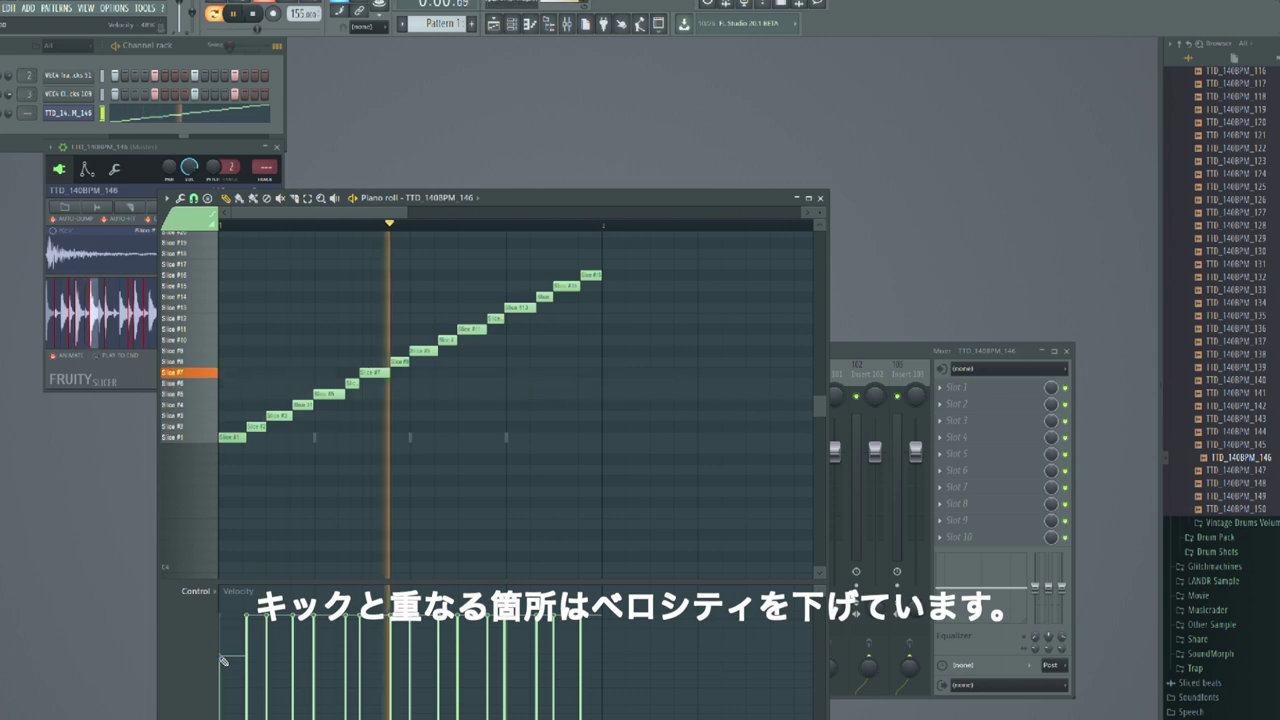
left_click(322, 661)
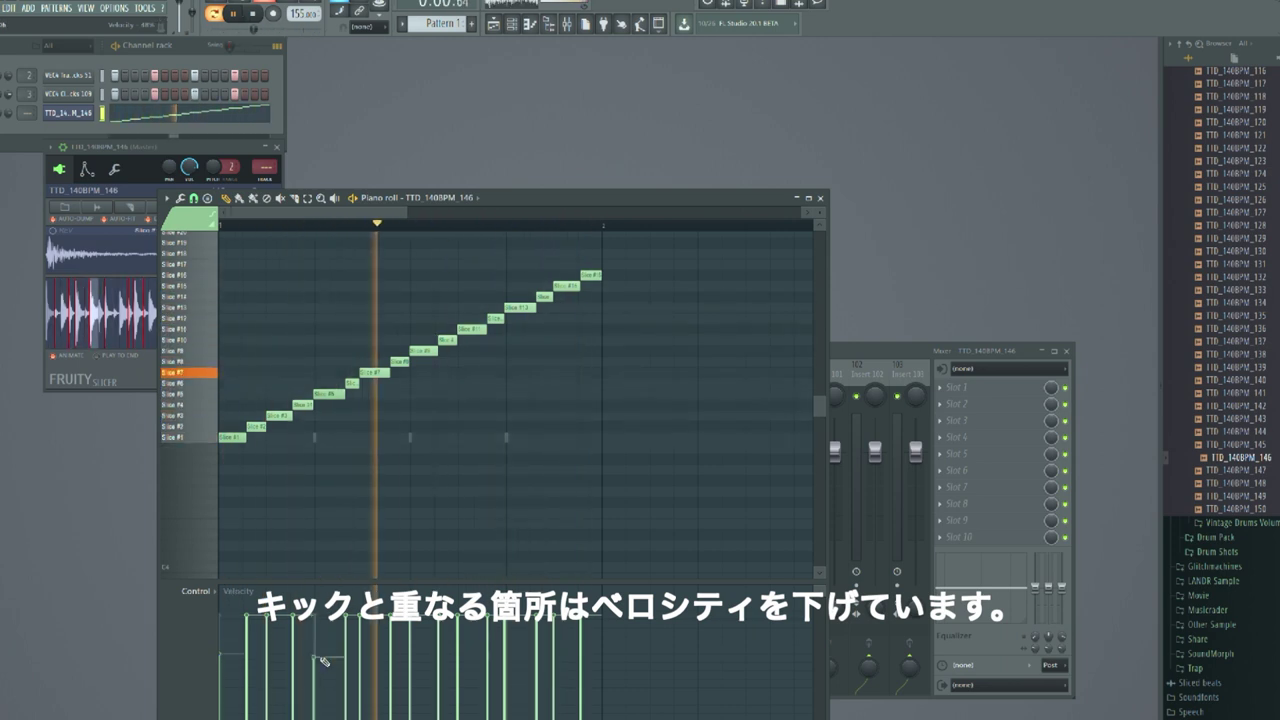
left_click(411, 657)
left_click(508, 656)
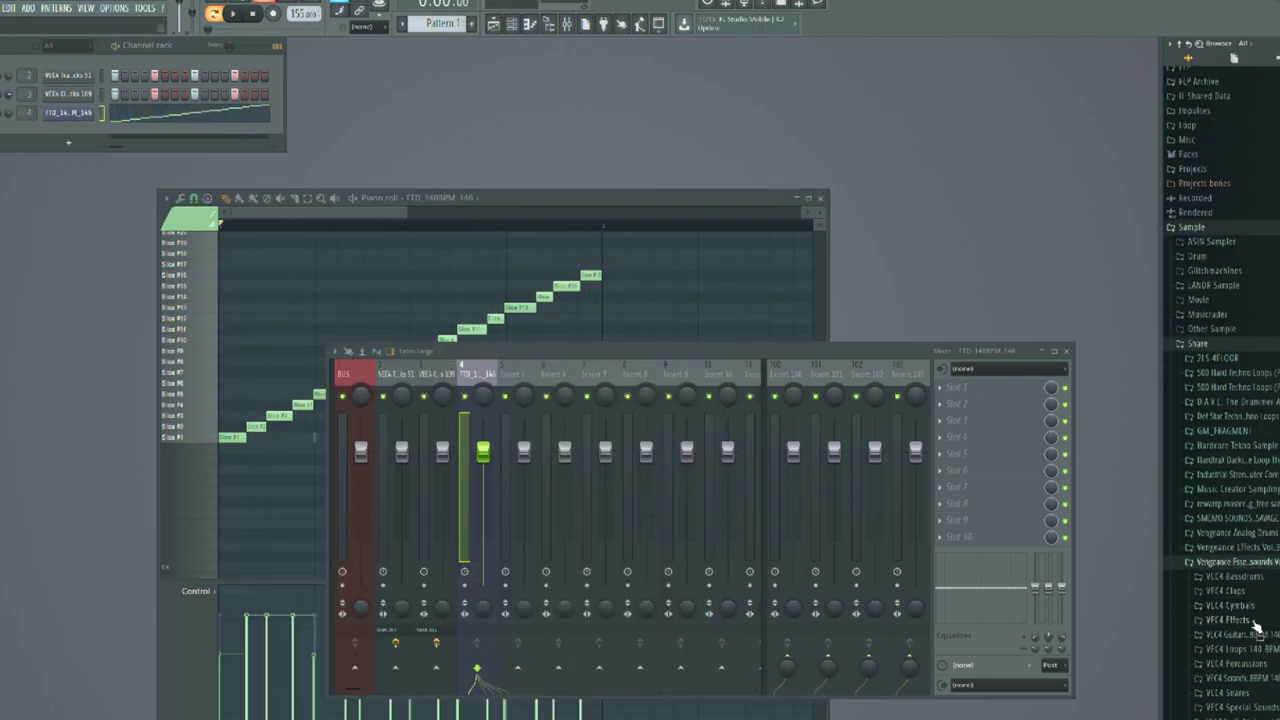
Audition the Electro Kicks samples in the VEC4 Bassdrums folder for a sub-bass sound
left_click(1232, 577)
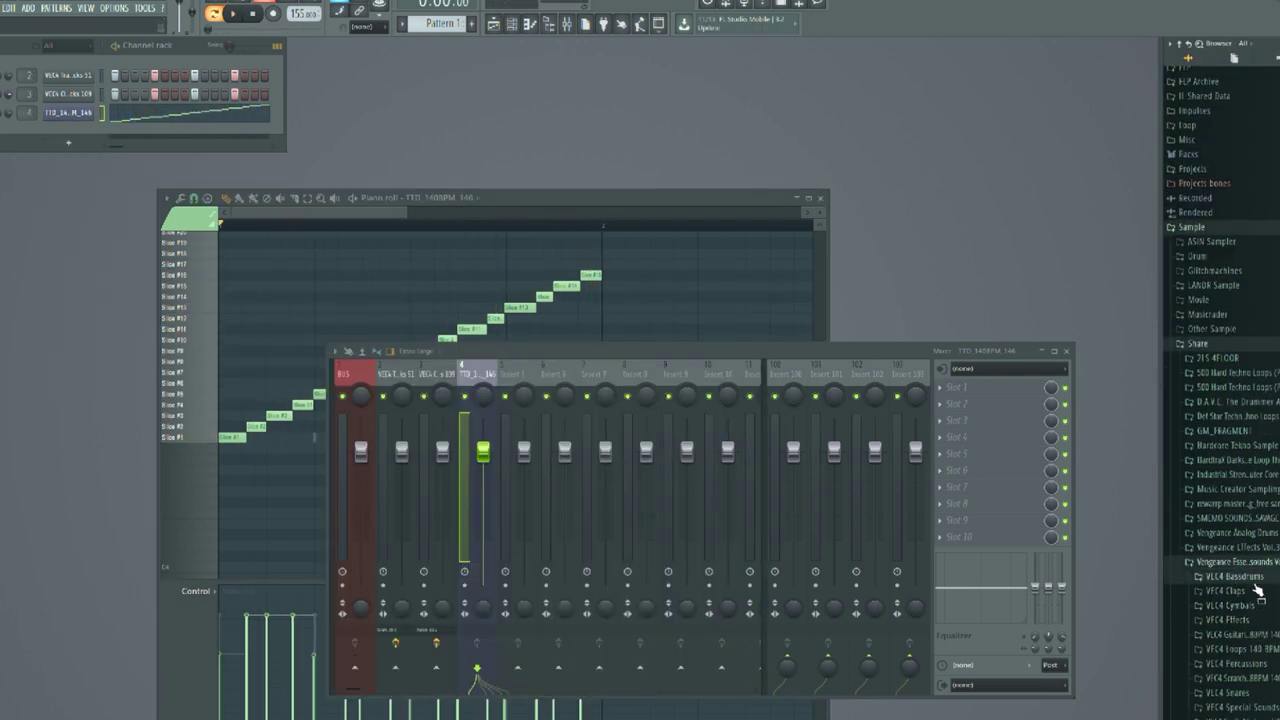
left_click(1250, 620)
scroll(1257, 634, "down", 4)
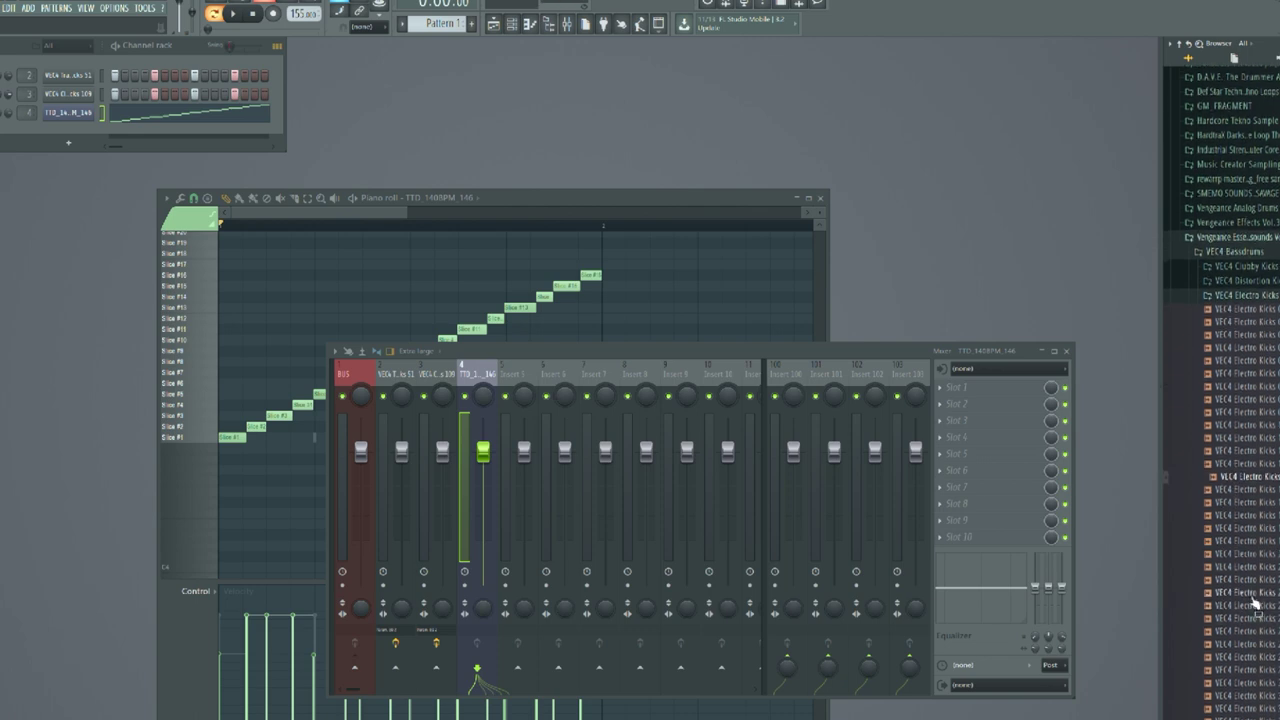
left_click(1254, 595)
left_click(1256, 632)
left_click(1257, 646)
left_click(1264, 670)
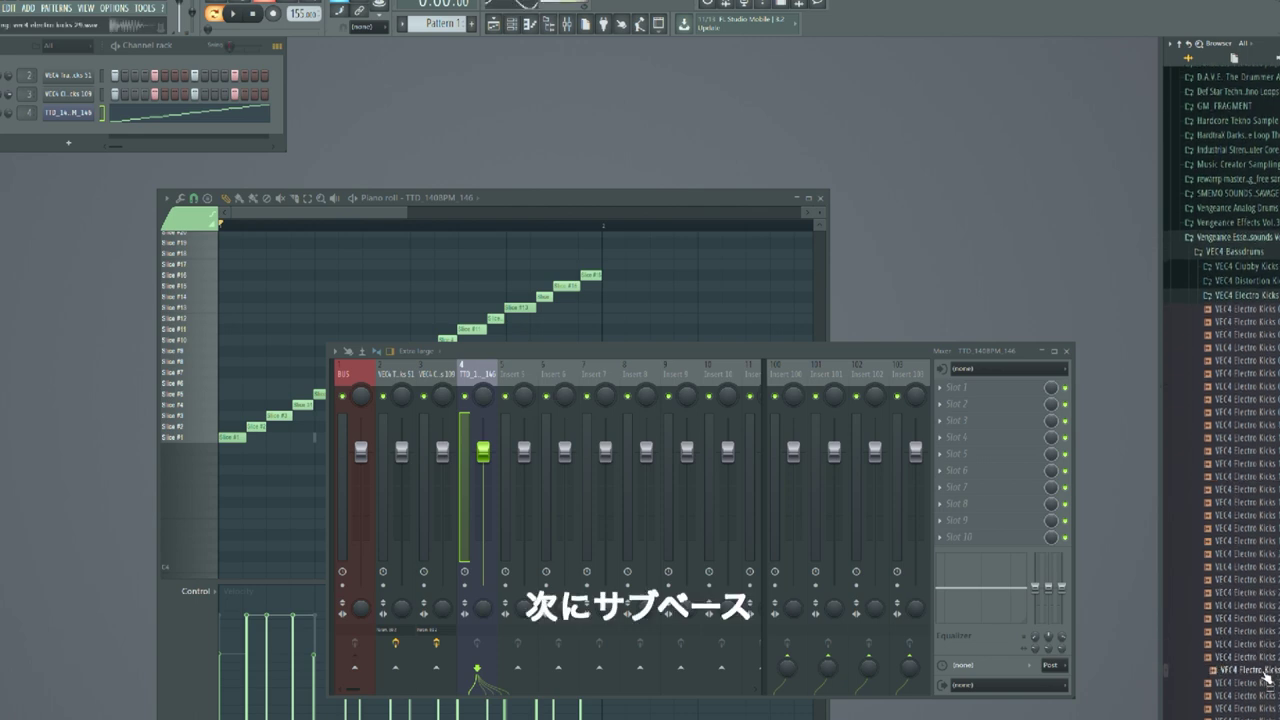
scroll(1265, 680, "down", 5)
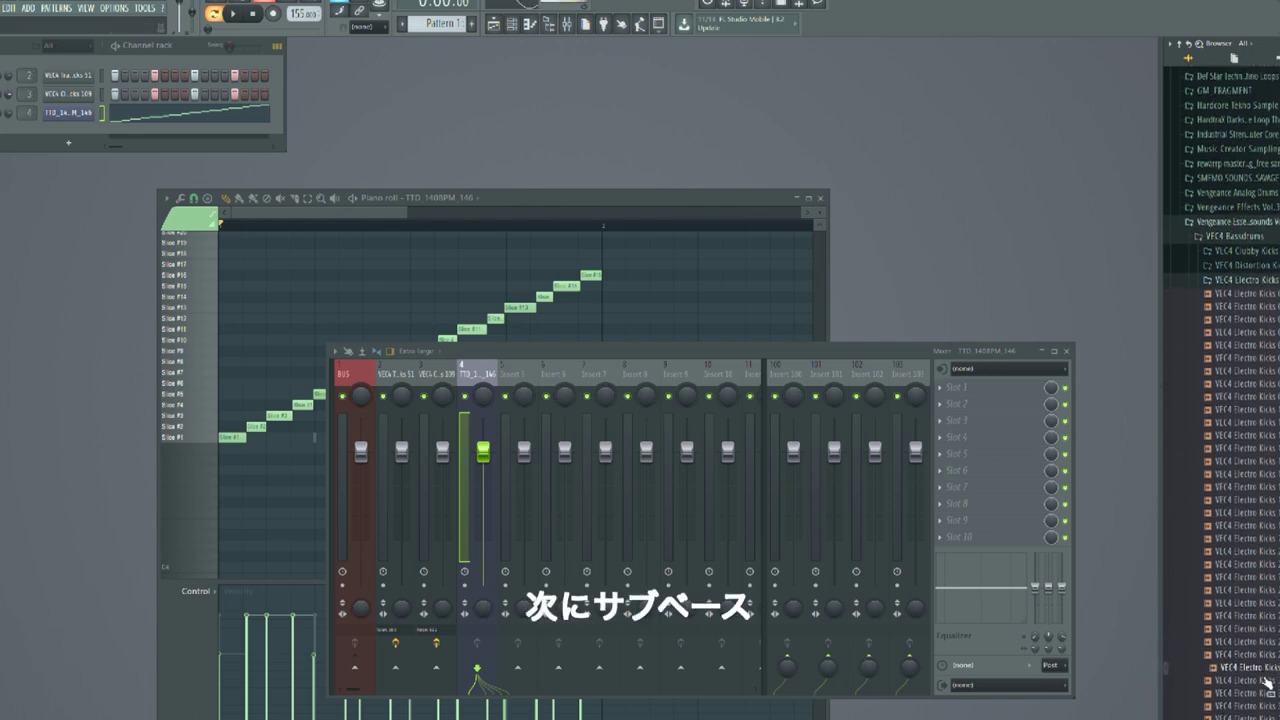
Add VEC4 Electro Kicks 51 as a new channel, place hits on steps 2, 6, 10 and 14, and play the pattern
left_click(1252, 503)
left_click(1256, 490)
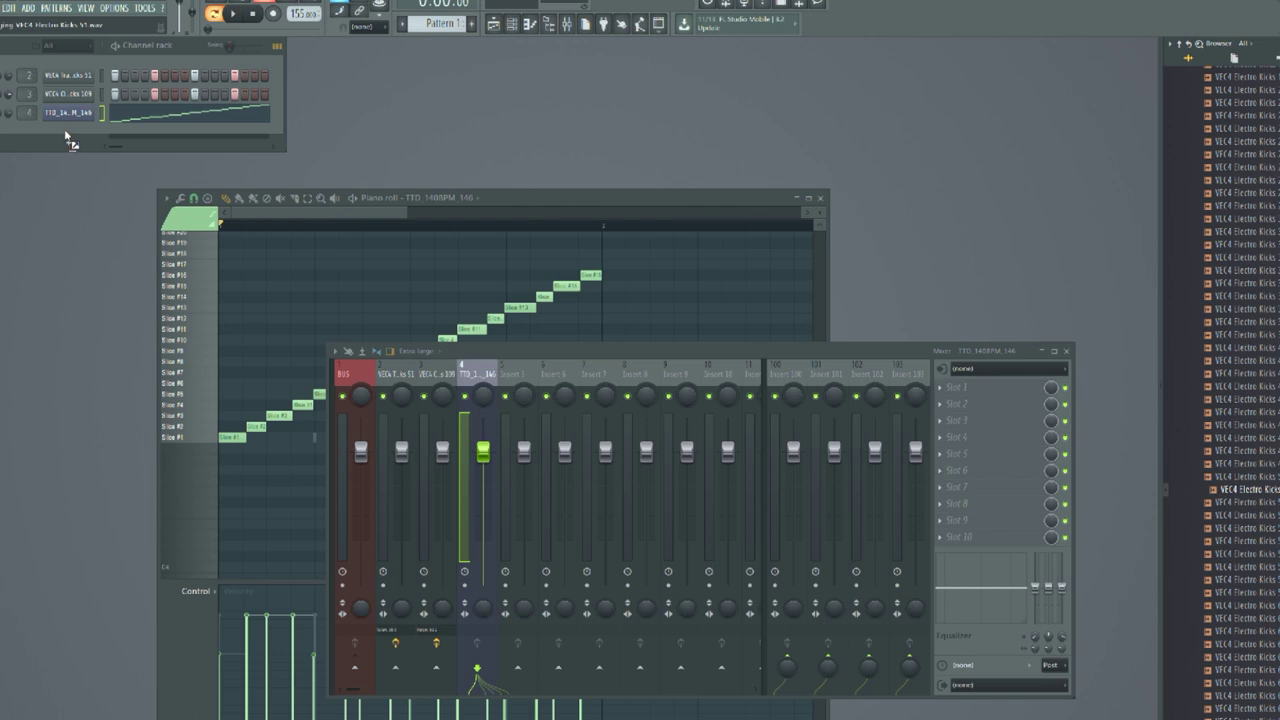
left_click_drag(68, 140, 104, 140)
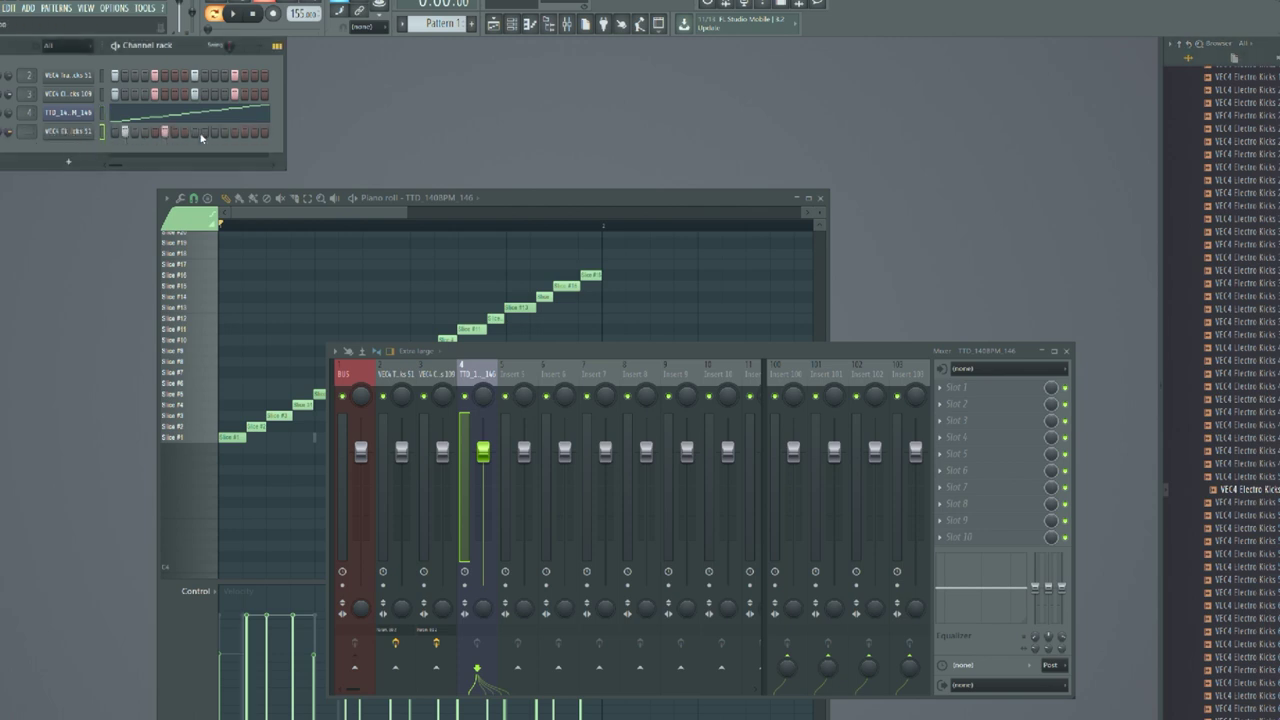
key("space")
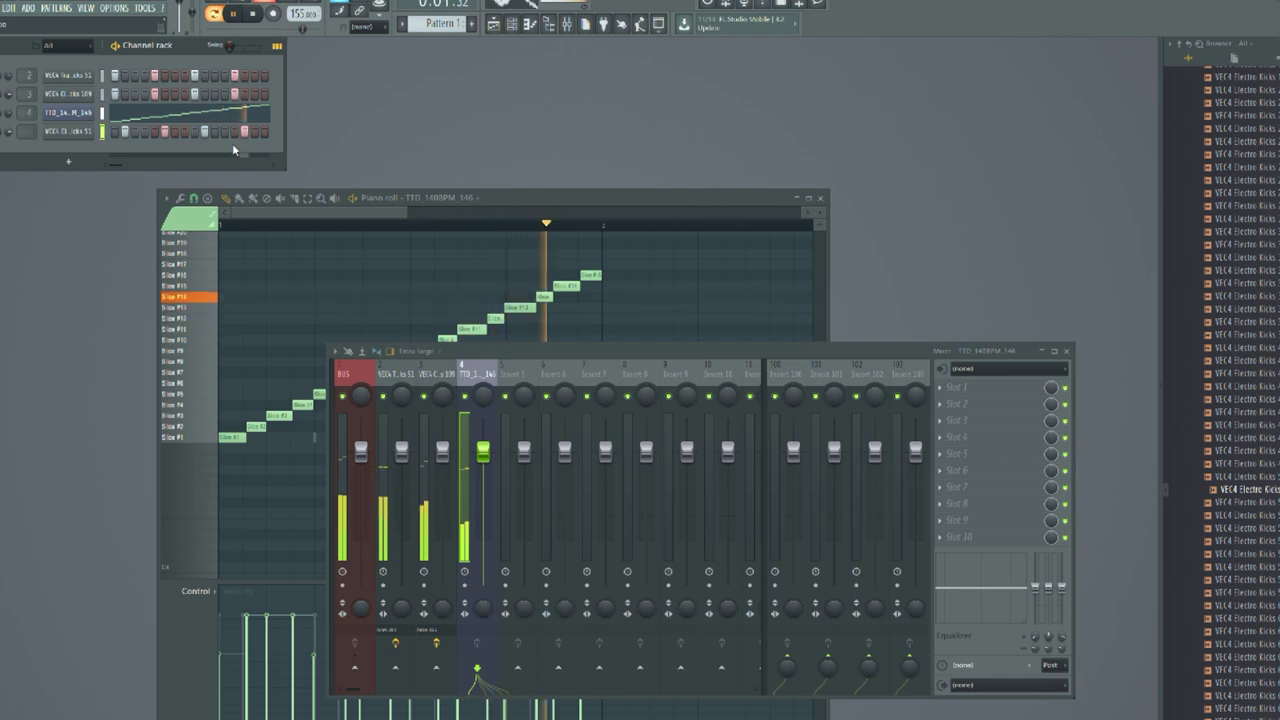
Route the Electro Kicks 51 channel to mixer track 5 and tighten its volume envelope with zero decay, sustain and release and a shorter hold
left_click(58, 133)
left_click_drag(242, 204, 455, 152)
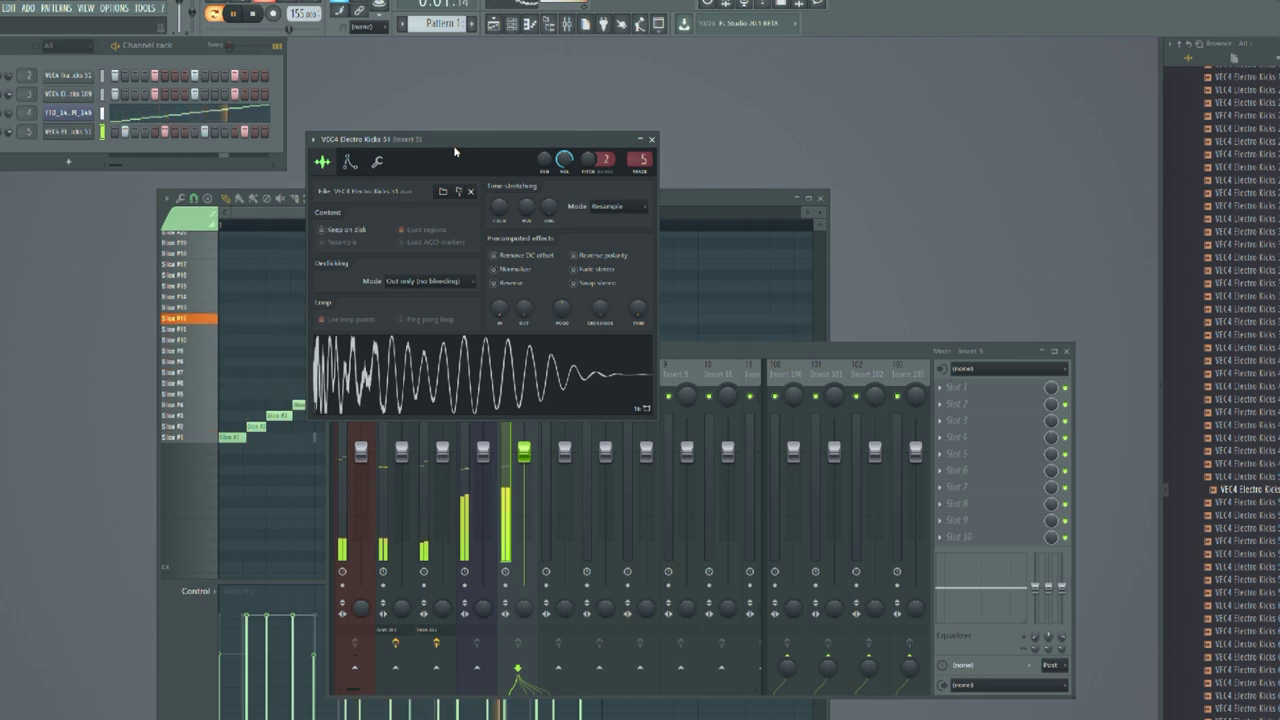
left_click(349, 164)
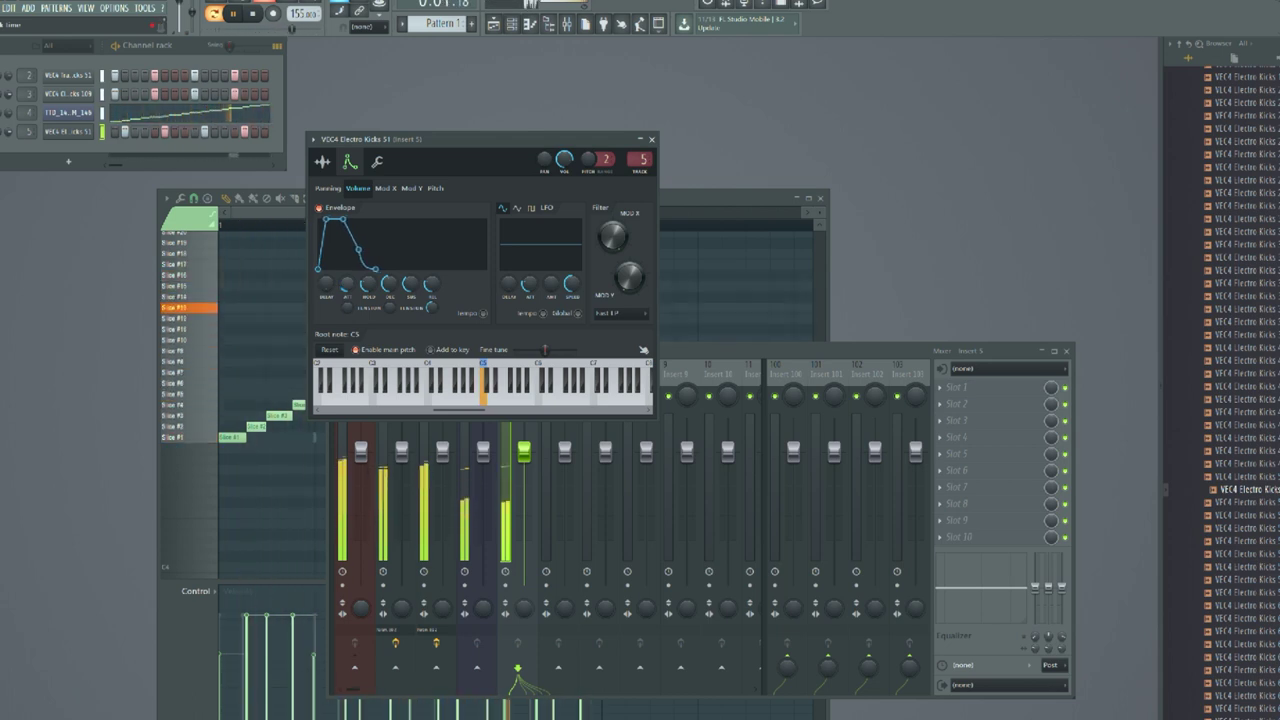
left_click_drag(410, 284, 432, 325)
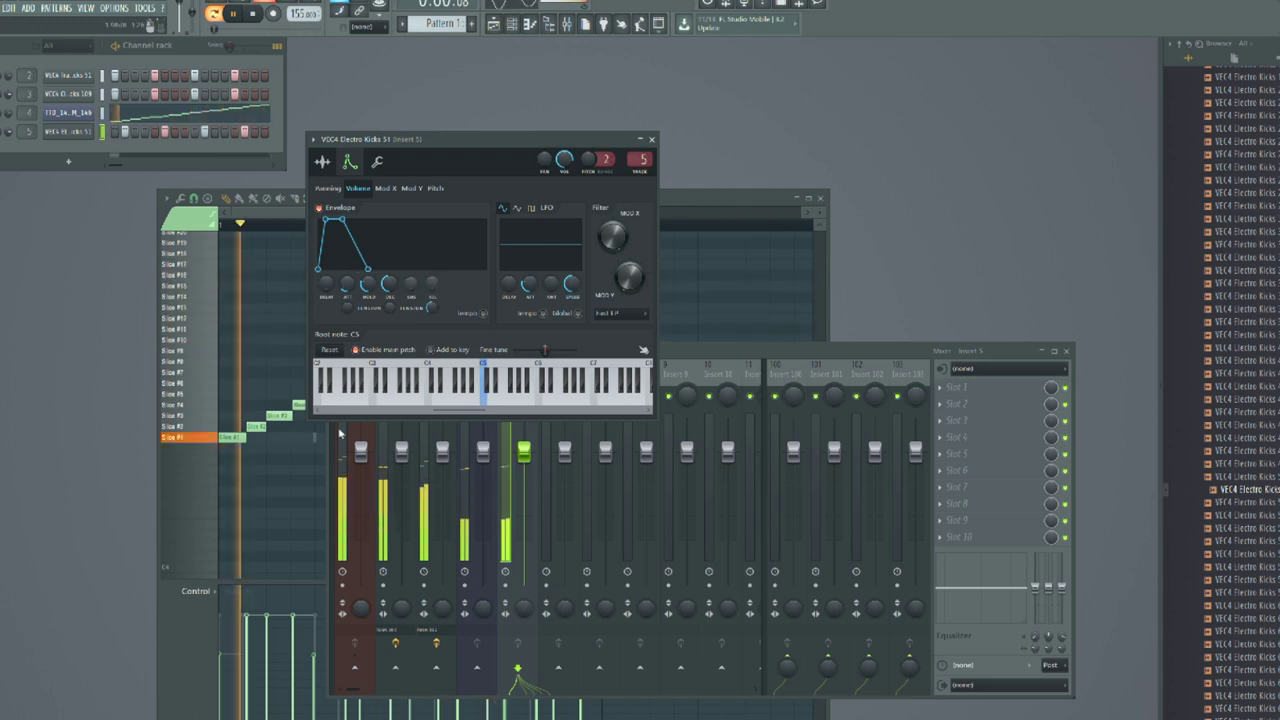
mouse_move(389, 284)
left_mouse_down()
mouse_move(389, 312)
mouse_move(372, 300)
left_mouse_up()
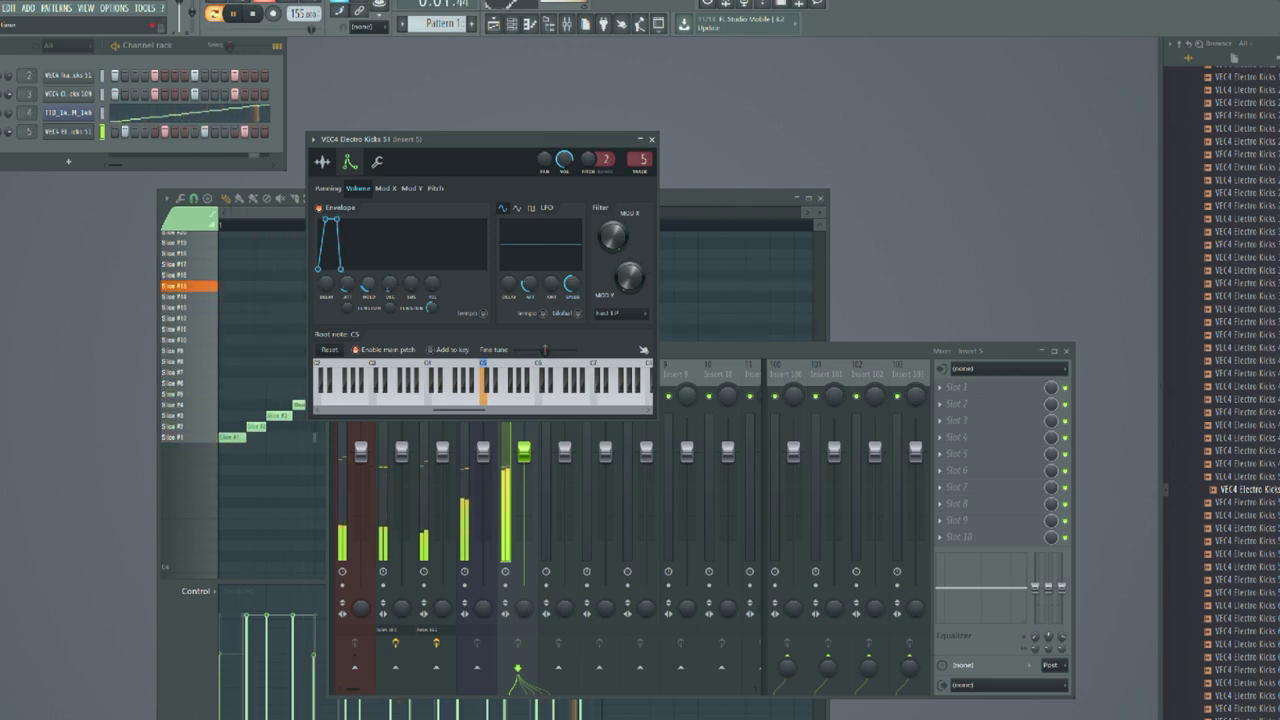
left_click_drag(369, 285, 369, 291)
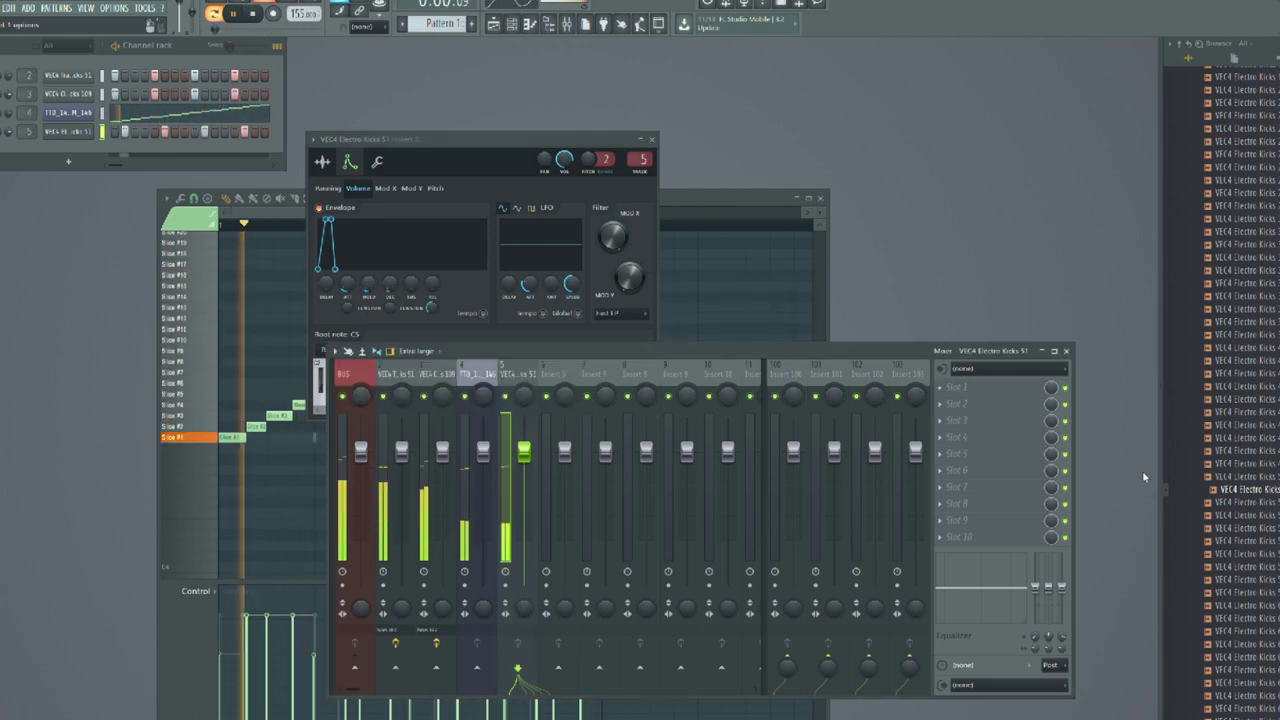
Add a low-pass Fruity Free Filter at about 107 Hz to the Electro Kicks 51 mixer track and lower that track's level
left_click(1142, 470)
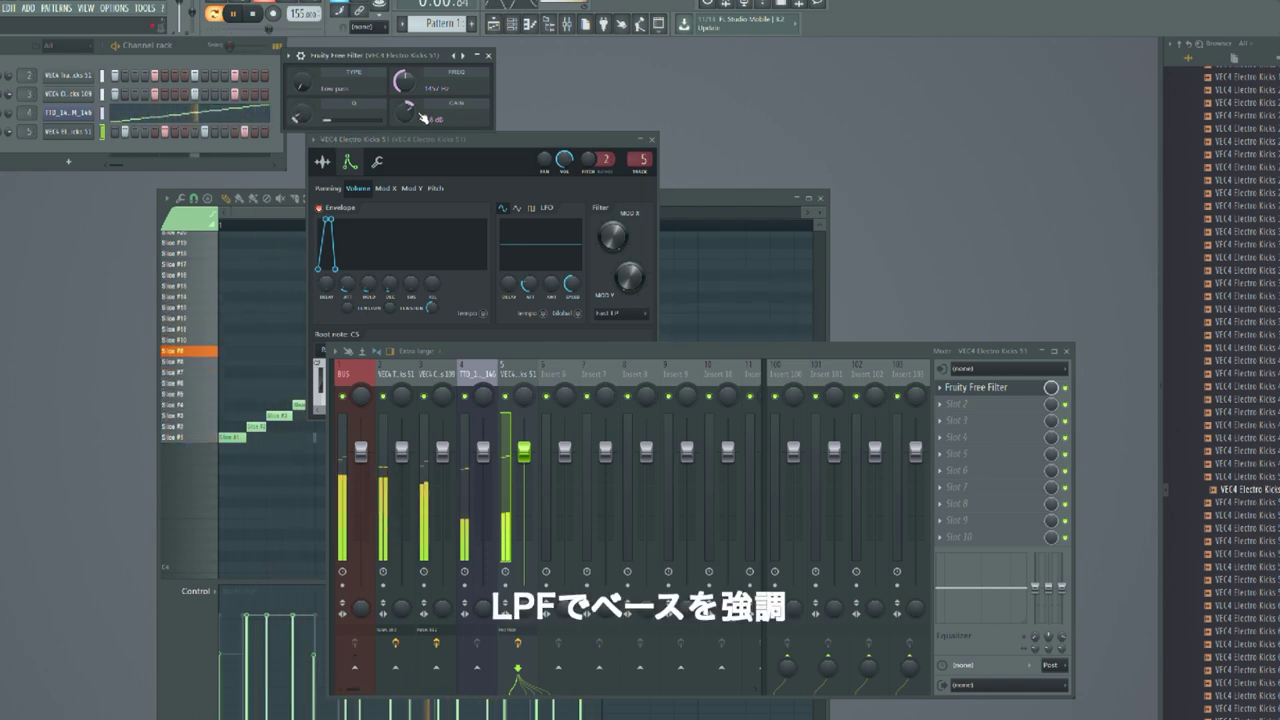
left_click_drag(406, 77, 406, 87)
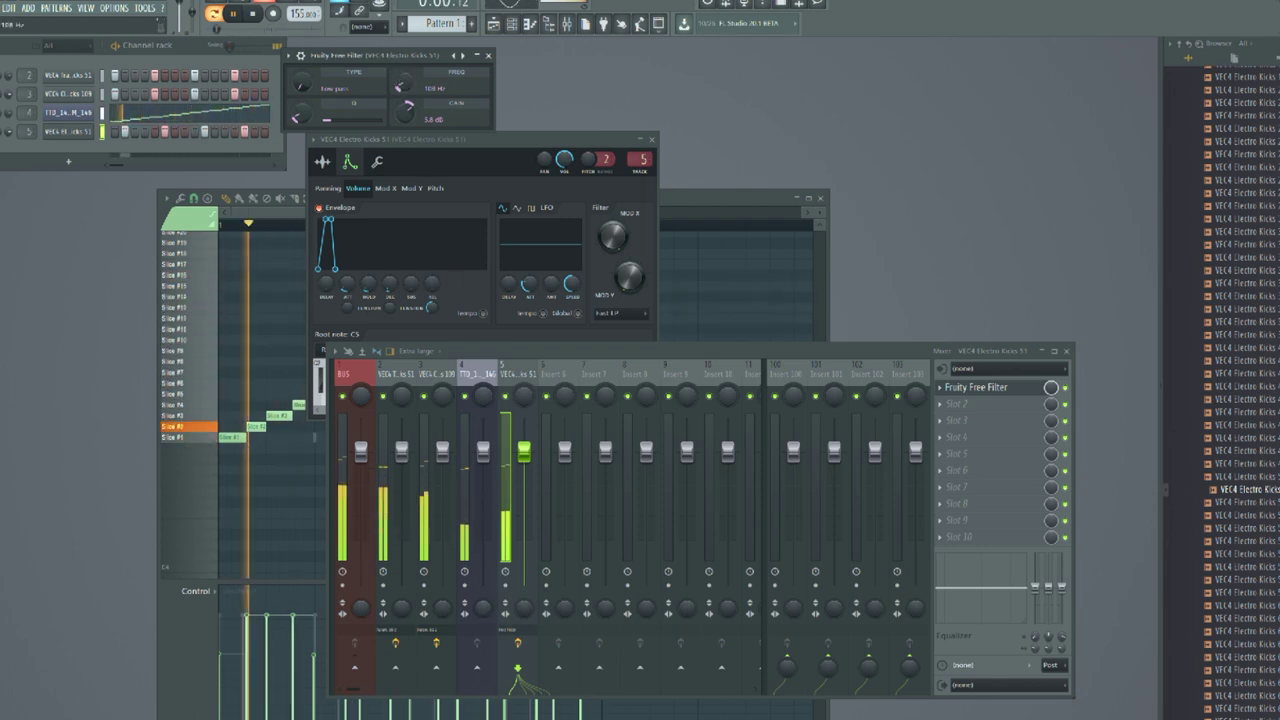
left_click_drag(530, 465, 530, 478)
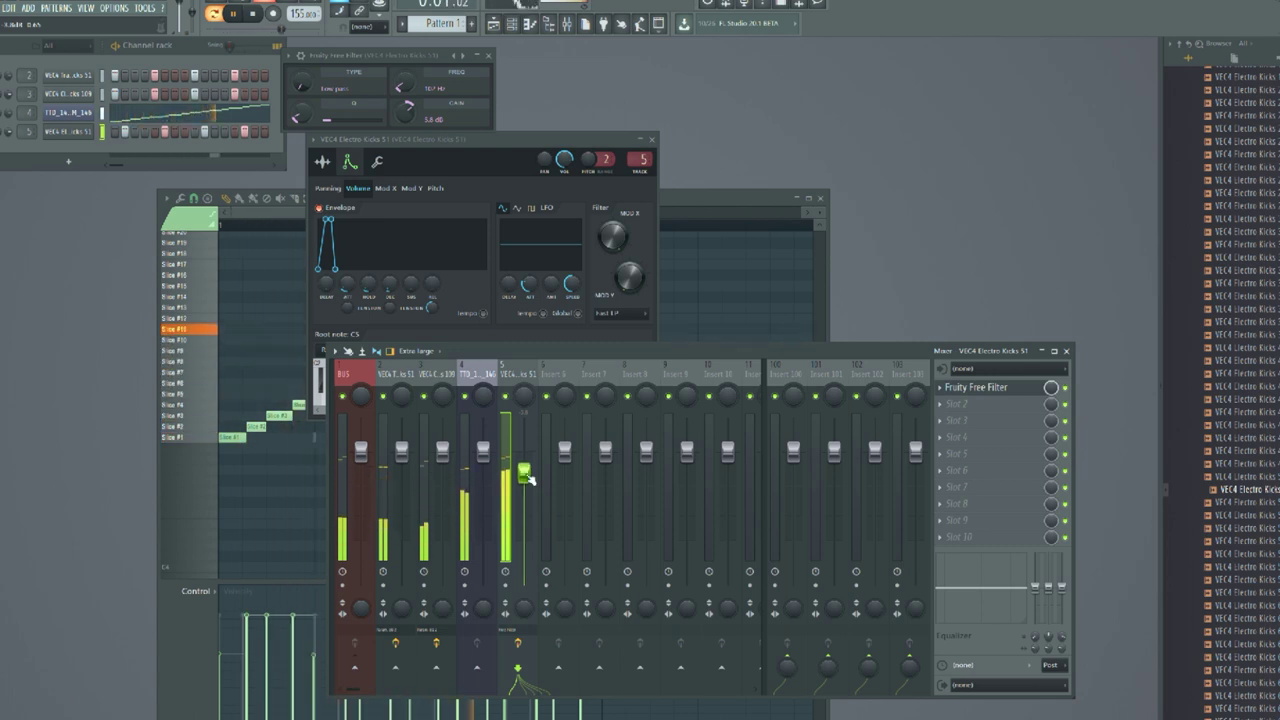
Audition the Clubby Kicks samples in the VEC4 Bassdrums folder for a main bass sound
scroll(1268, 545, "up", 3)
scroll(1266, 540, "up", 2)
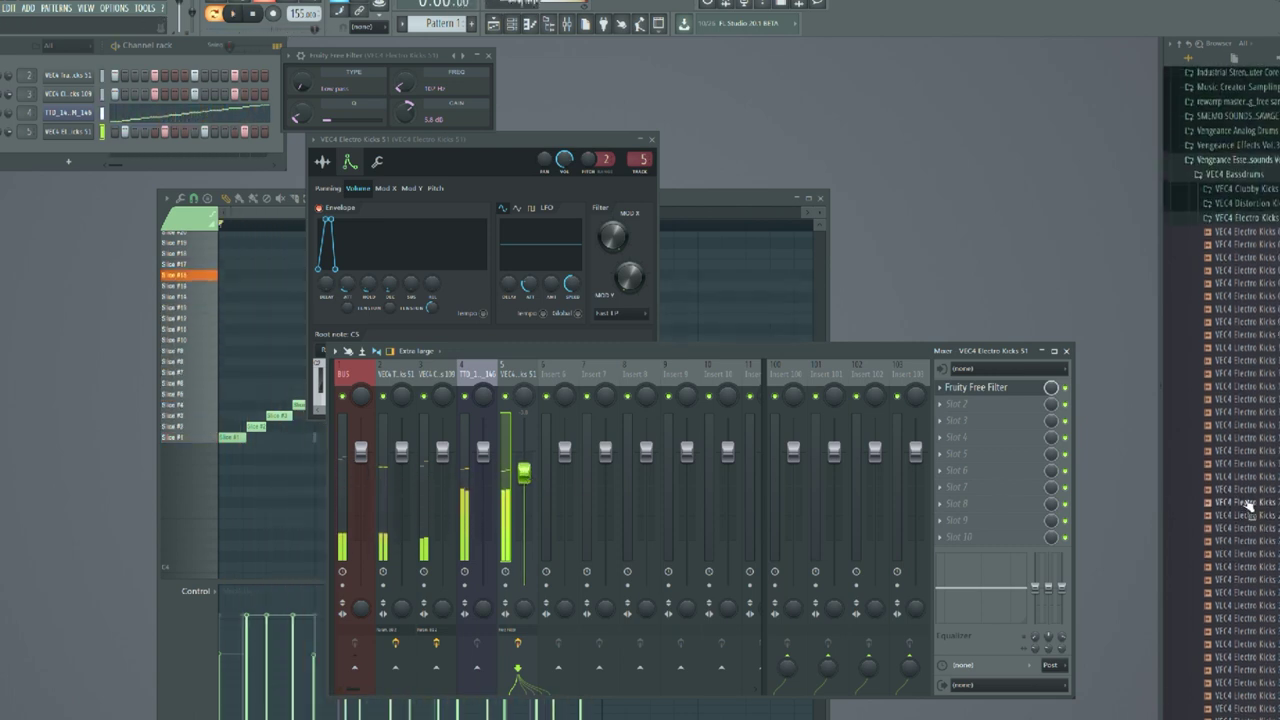
left_click(1258, 196)
scroll(1260, 513, "down", 4)
left_click(1261, 513)
scroll(1261, 513, "down", 10)
left_click(1261, 513)
scroll(1261, 513, "down", 4)
left_click(1262, 513)
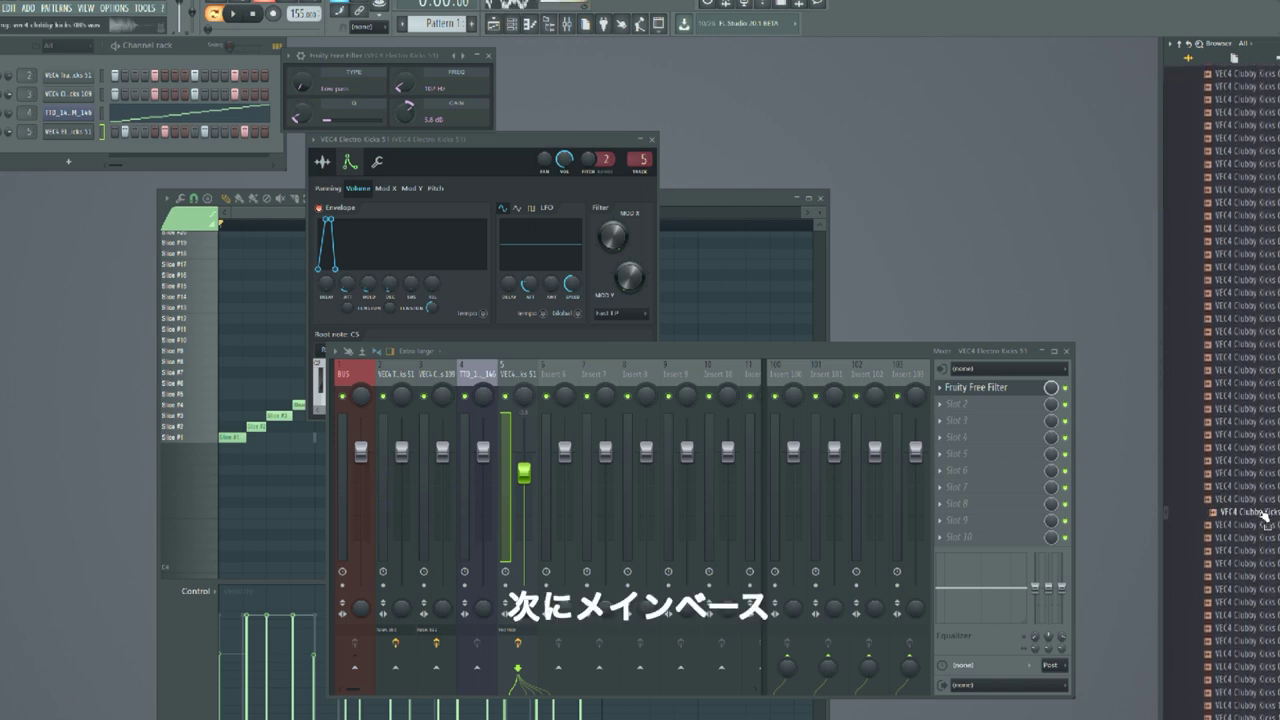
scroll(1266, 540, "down", 10)
left_click(1266, 540)
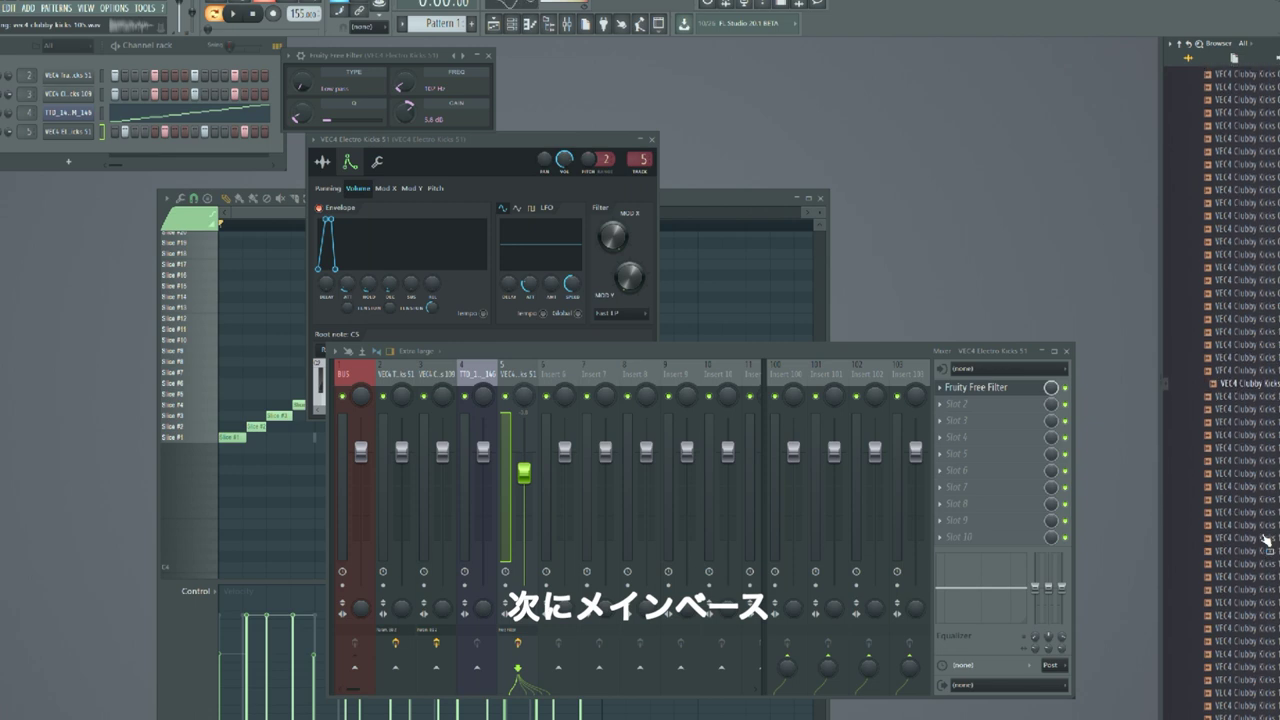
Add VEC4 Clubby Kicks 111 as a new channel, program it in sixteenth notes and play the pattern
left_click_drag(1263, 505, 1265, 478)
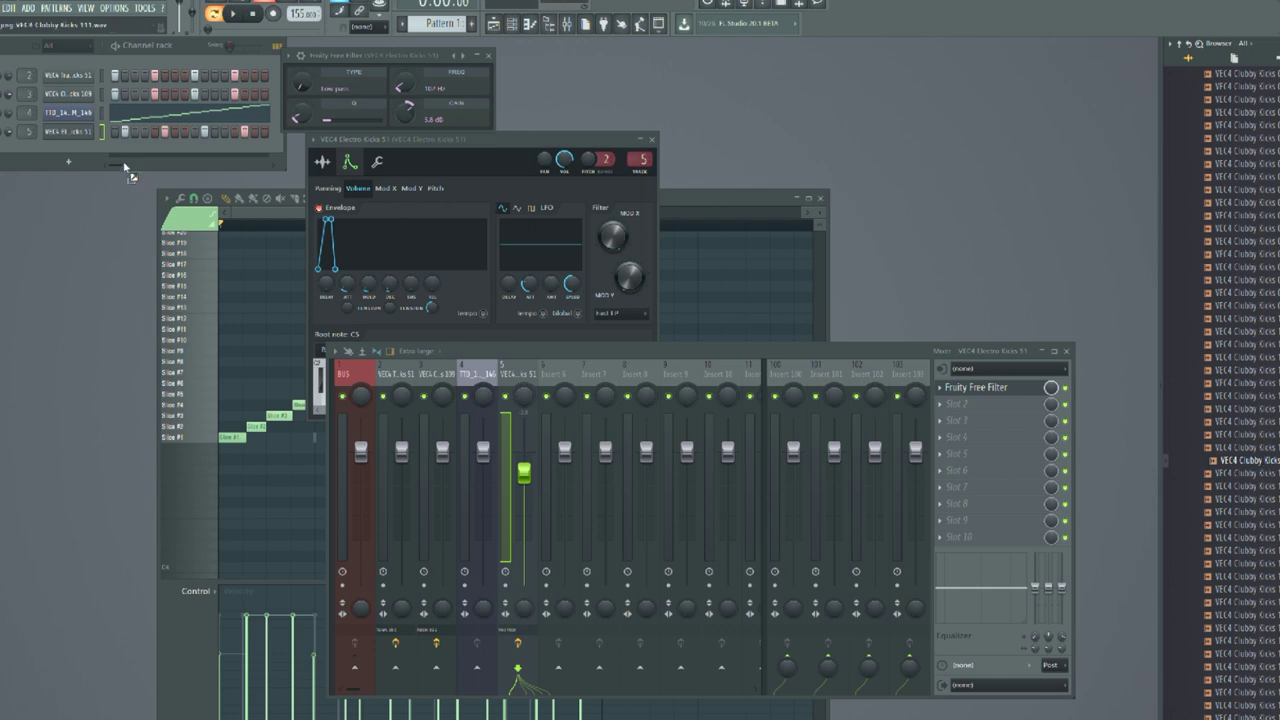
left_click_drag(125, 167, 72, 145)
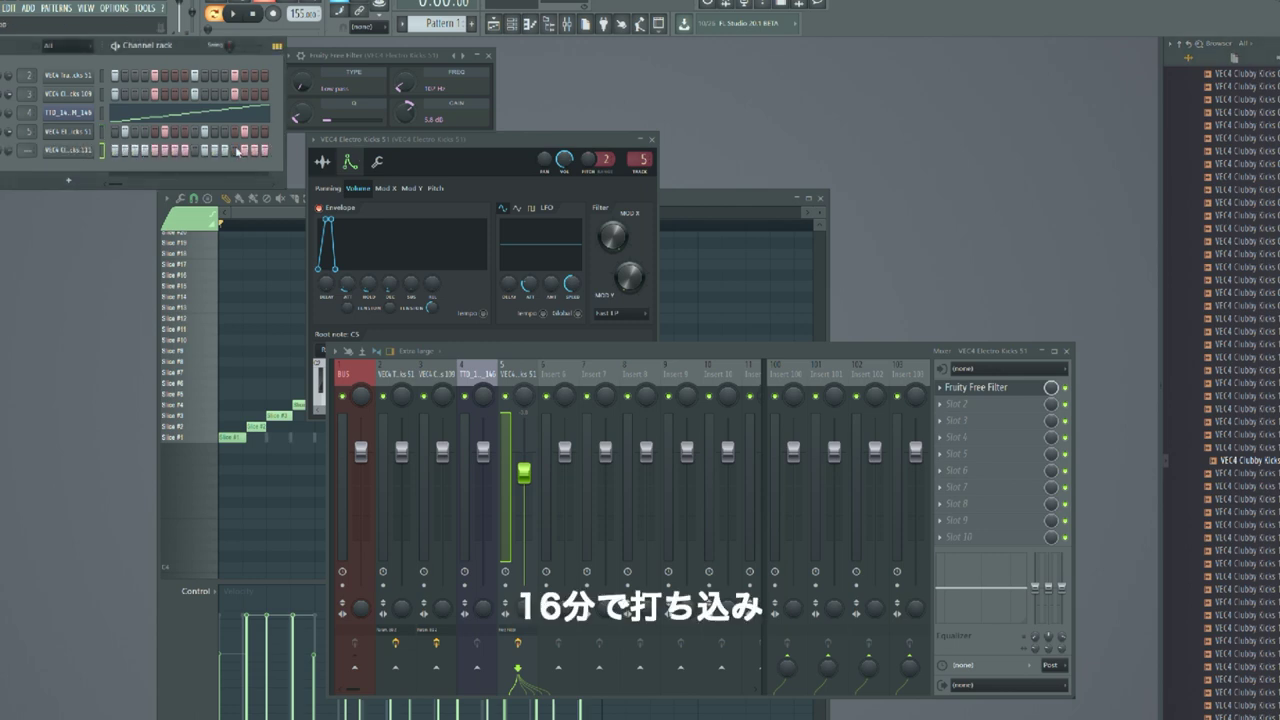
key("space")
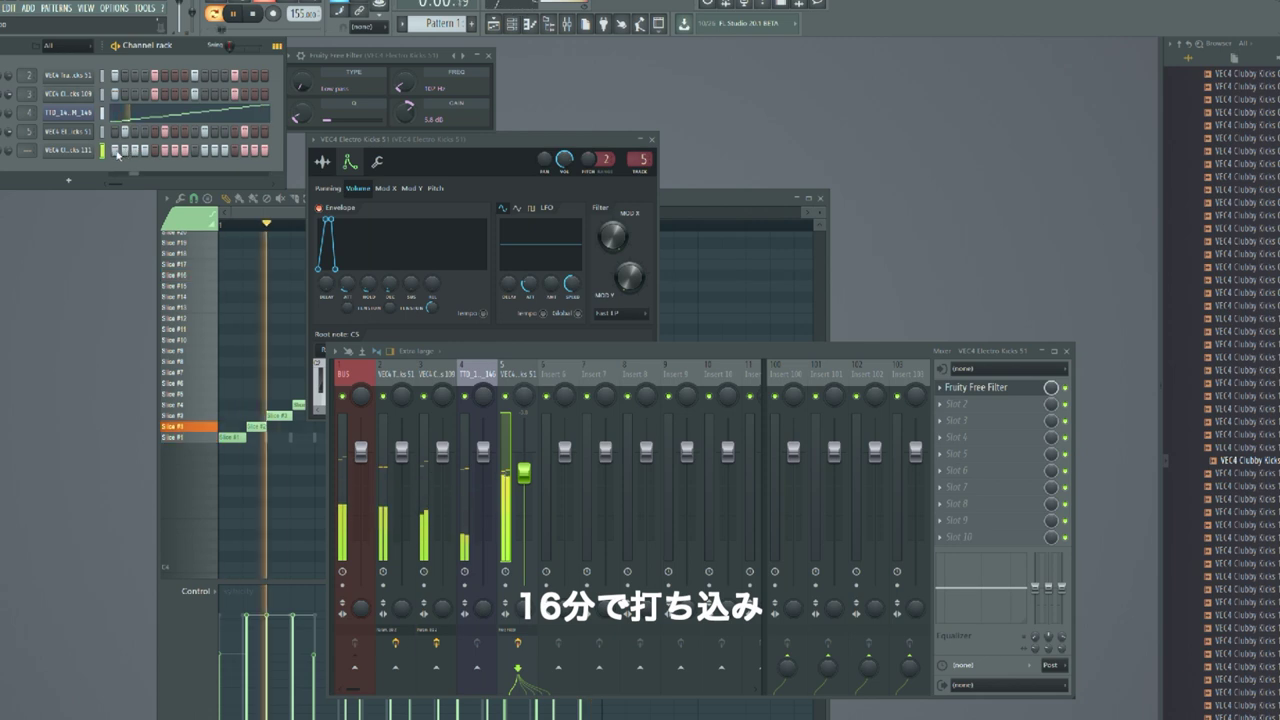
Route the Clubby Kicks 111 channel to mixer track 6 and tighten its volume envelope with zero attack and release and a shorter decay
left_click(66, 150)
key("ctrl+l")
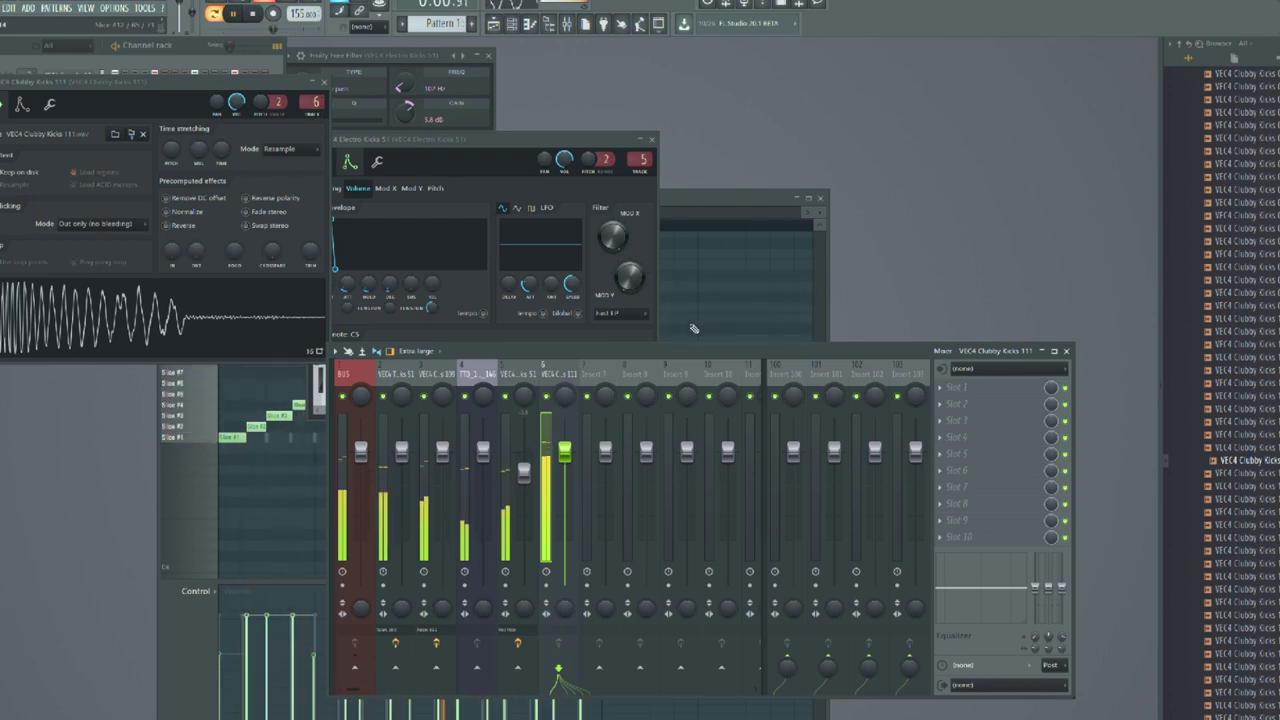
left_click_drag(154, 84, 717, 70)
left_click(604, 89)
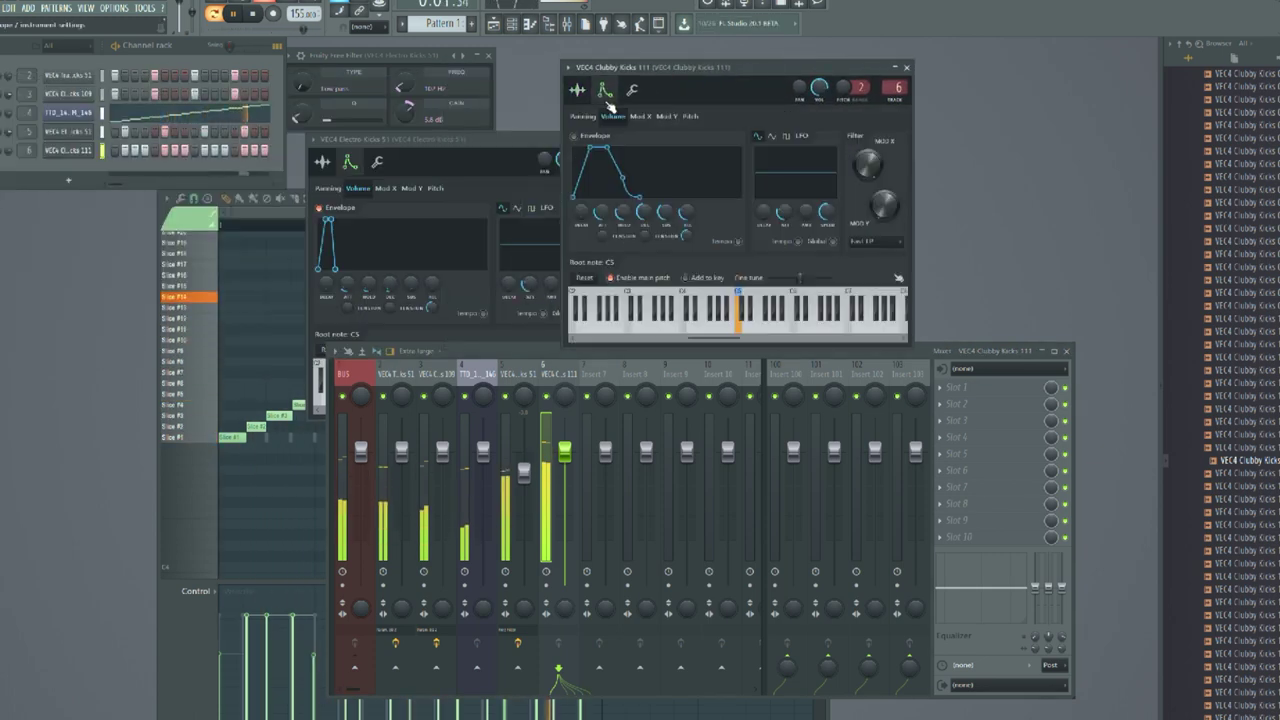
left_click_drag(608, 169, 591, 169)
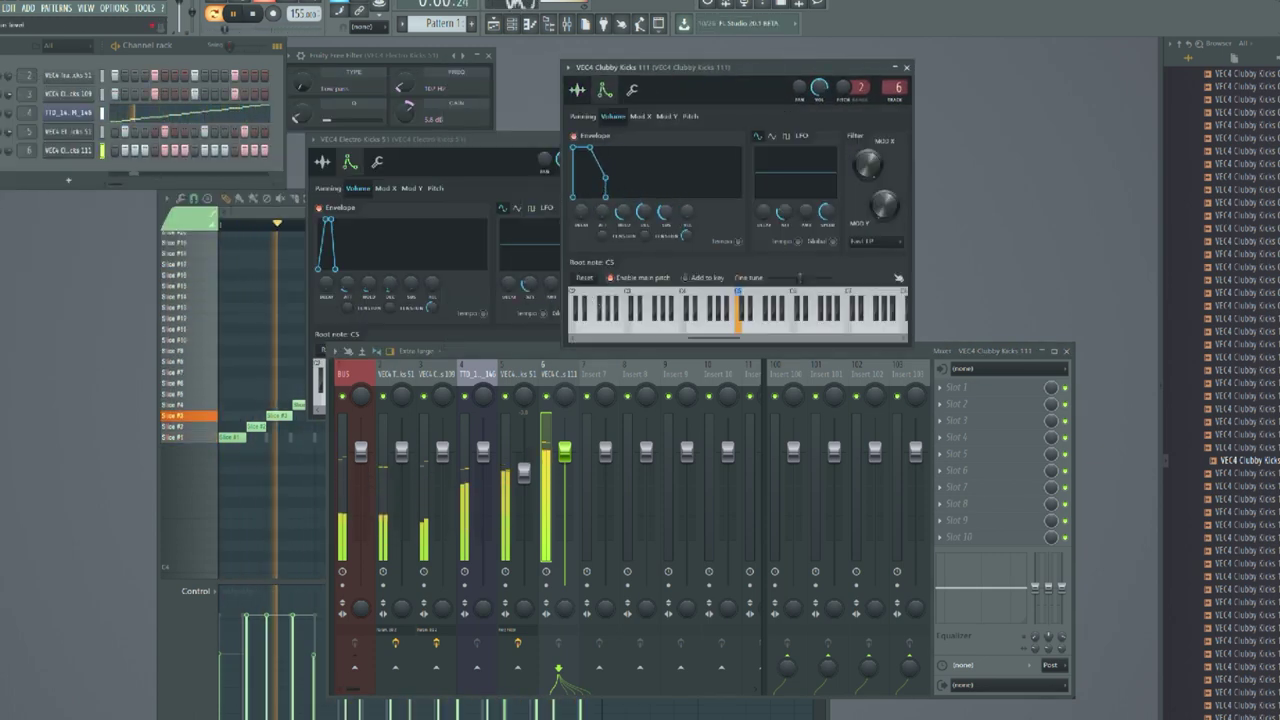
left_click_drag(643, 211, 643, 240)
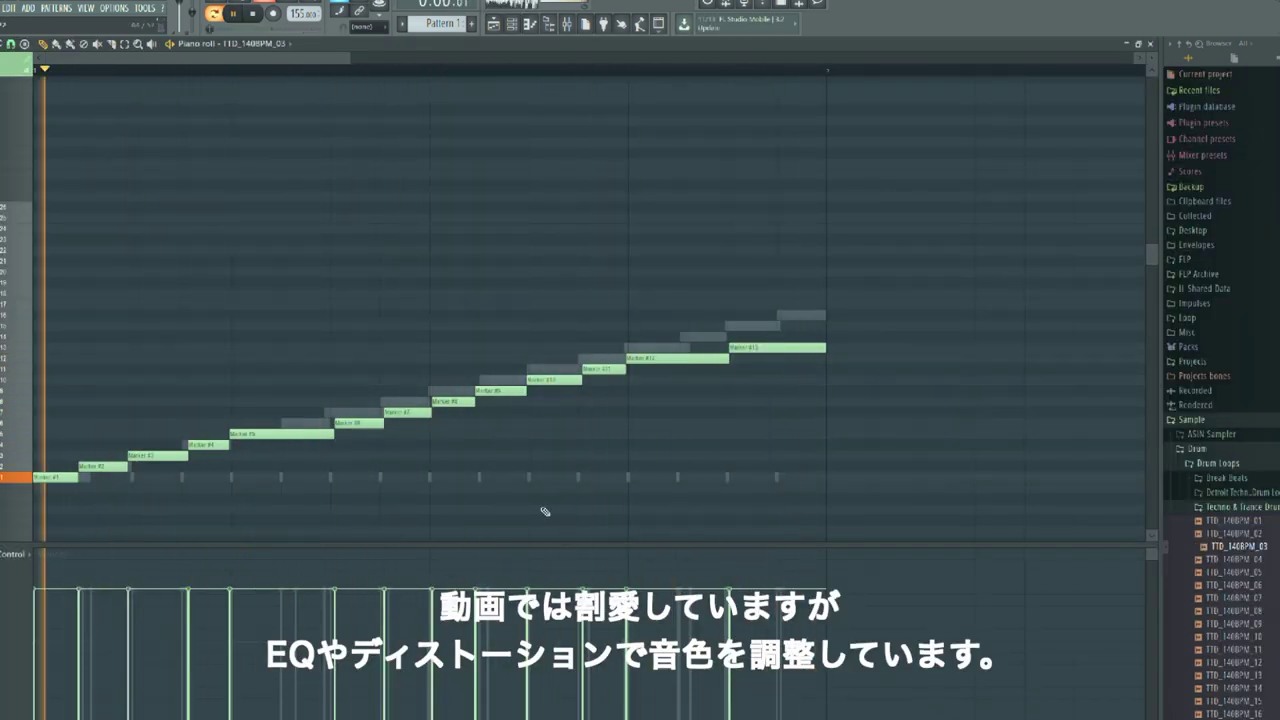
Shorten all slice notes of the TTD_140BPM_03 loop together in its piano roll and close the editor
left_click_drag(872, 294, 72, 470)
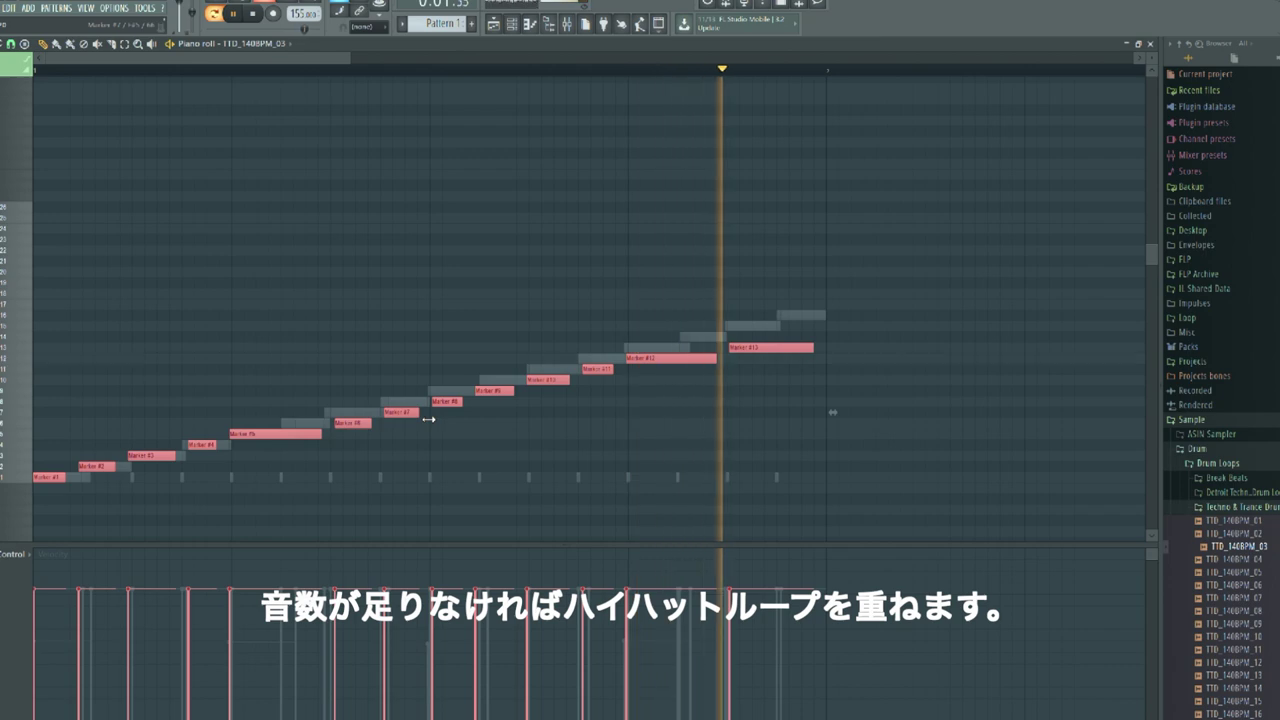
mouse_move(431, 416)
left_mouse_down()
mouse_move(414, 419)
mouse_move(428, 418)
left_mouse_up()
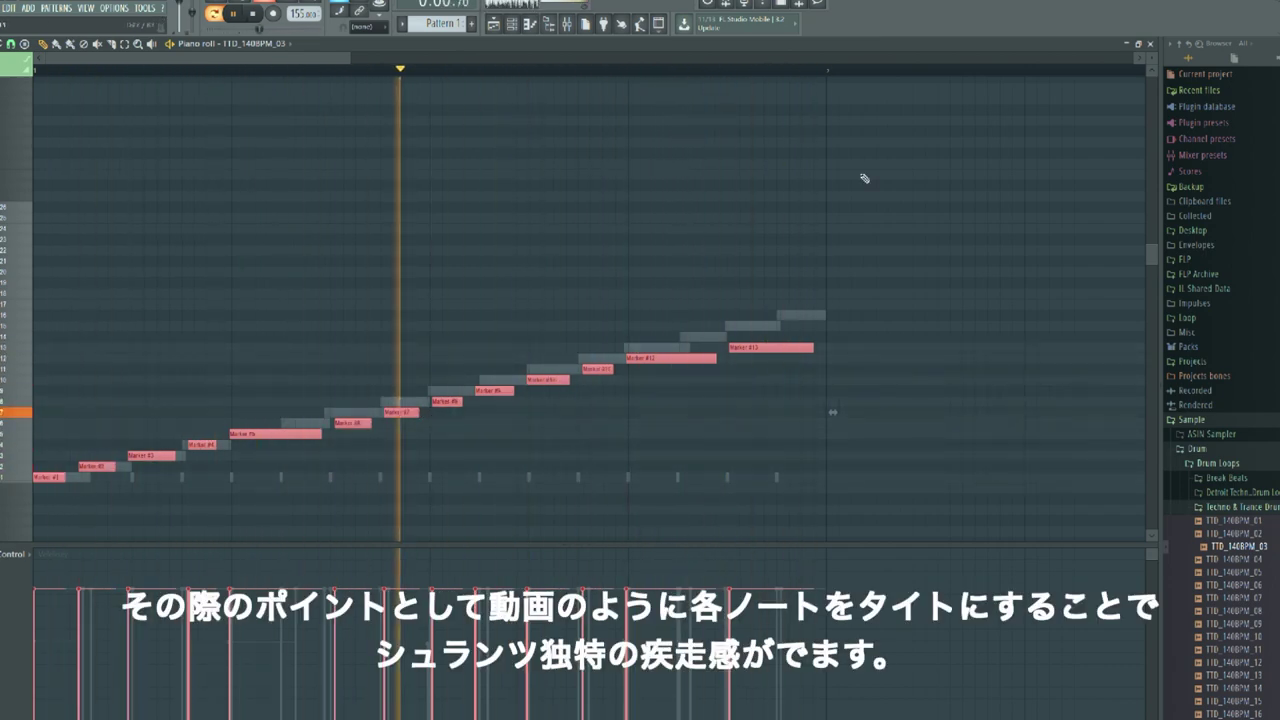
left_click(1152, 44)
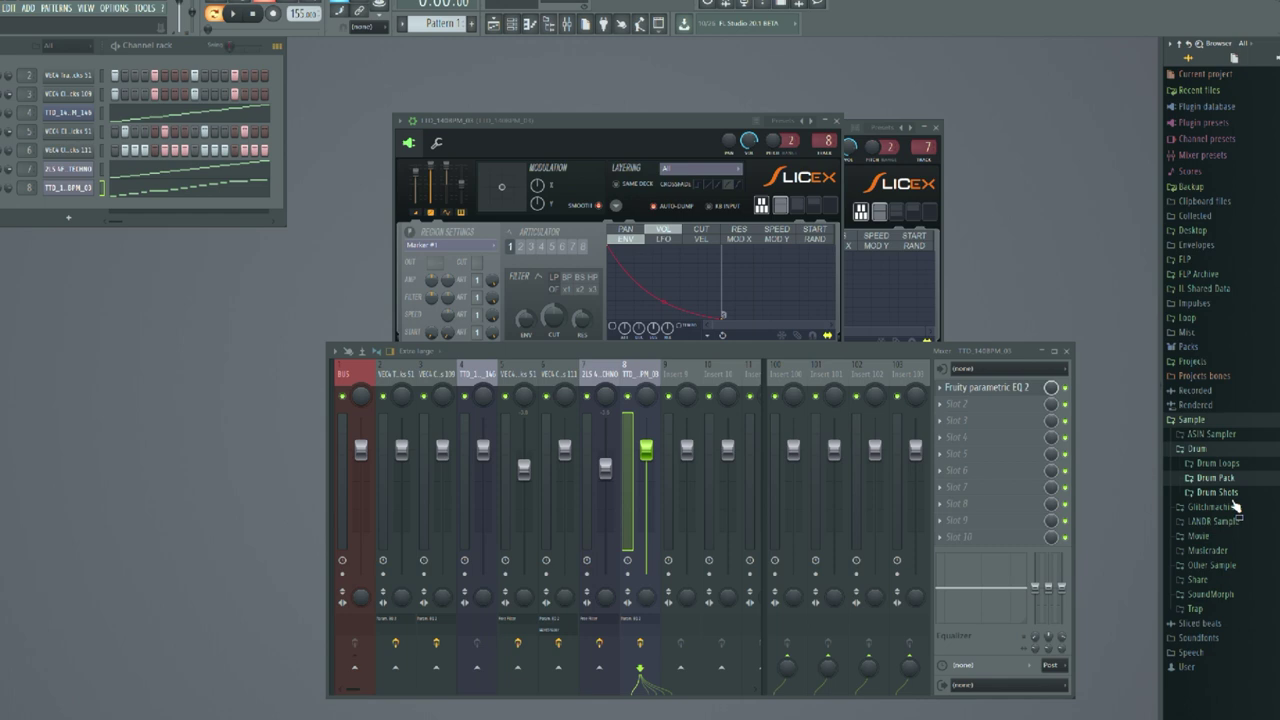
Add Clap (6) from the Drum Shots Clap folder as a new channel, place hits on steps 2, 6, 10 and 14, and play the pattern
left_click(1230, 496)
left_click(1242, 512)
scroll(1226, 606, "down", 15)
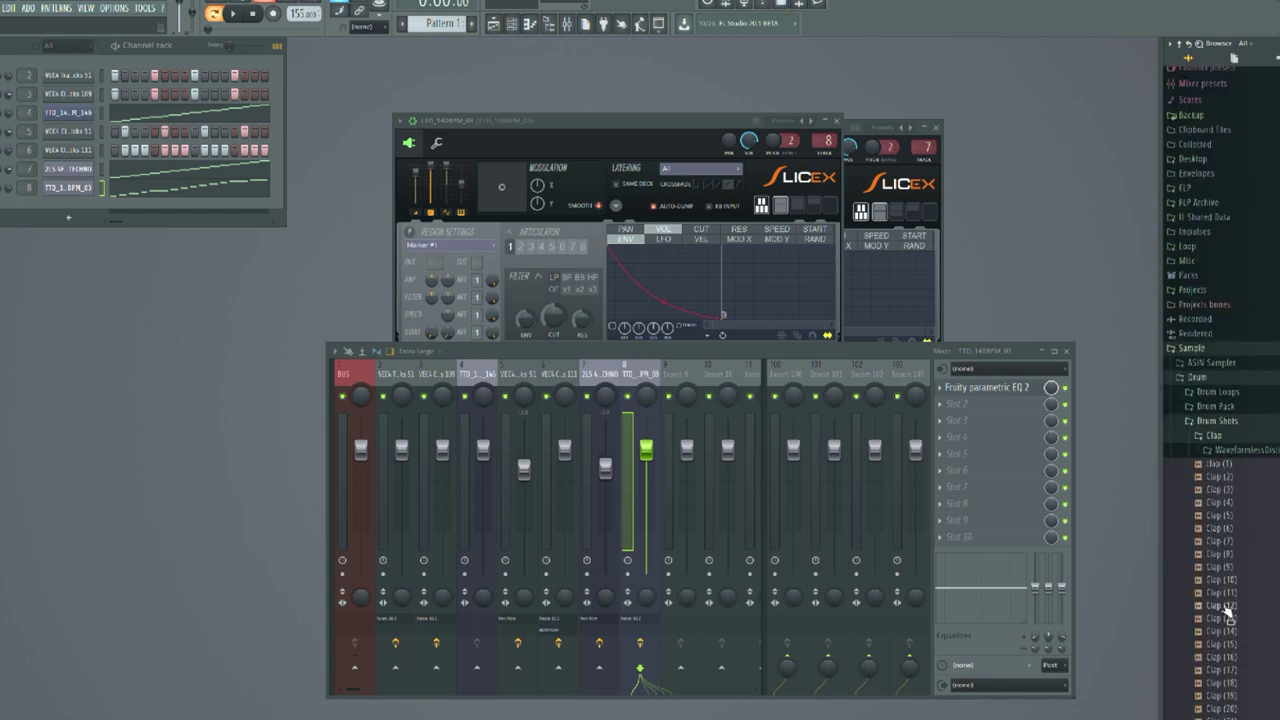
left_click(1231, 571)
left_click(1236, 449)
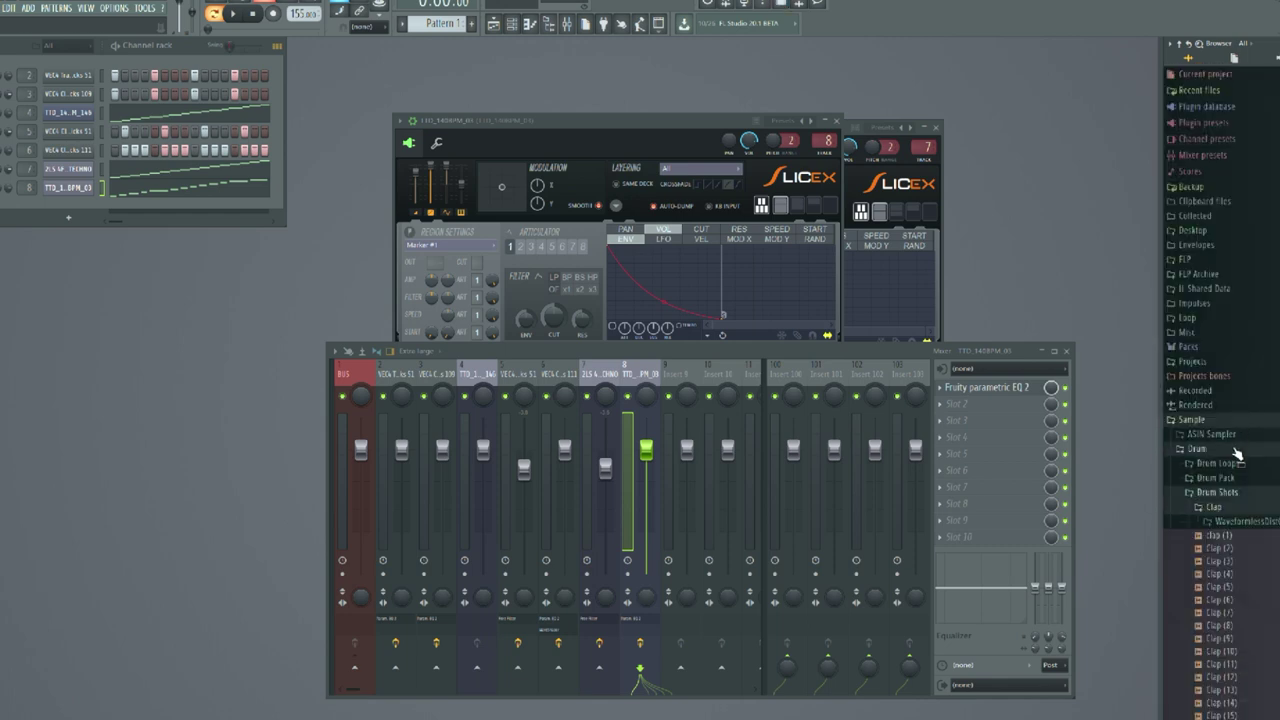
left_click(1224, 590)
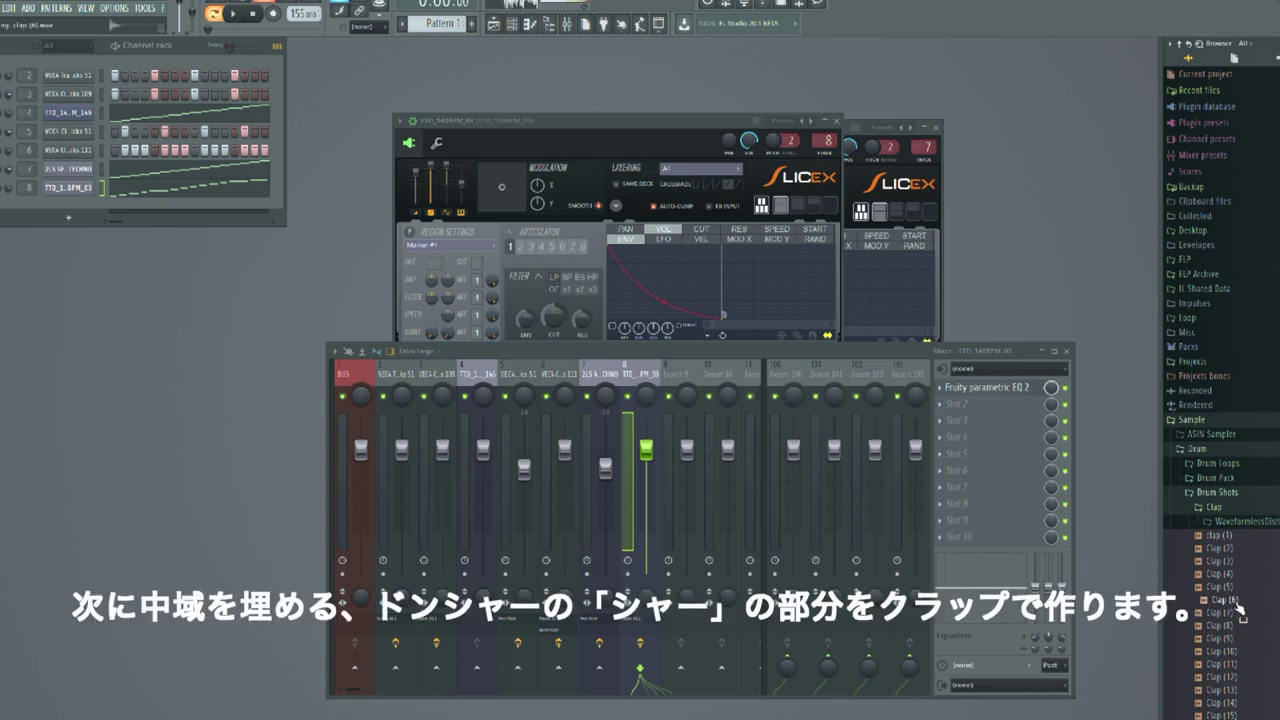
left_click_drag(77, 208, 86, 208)
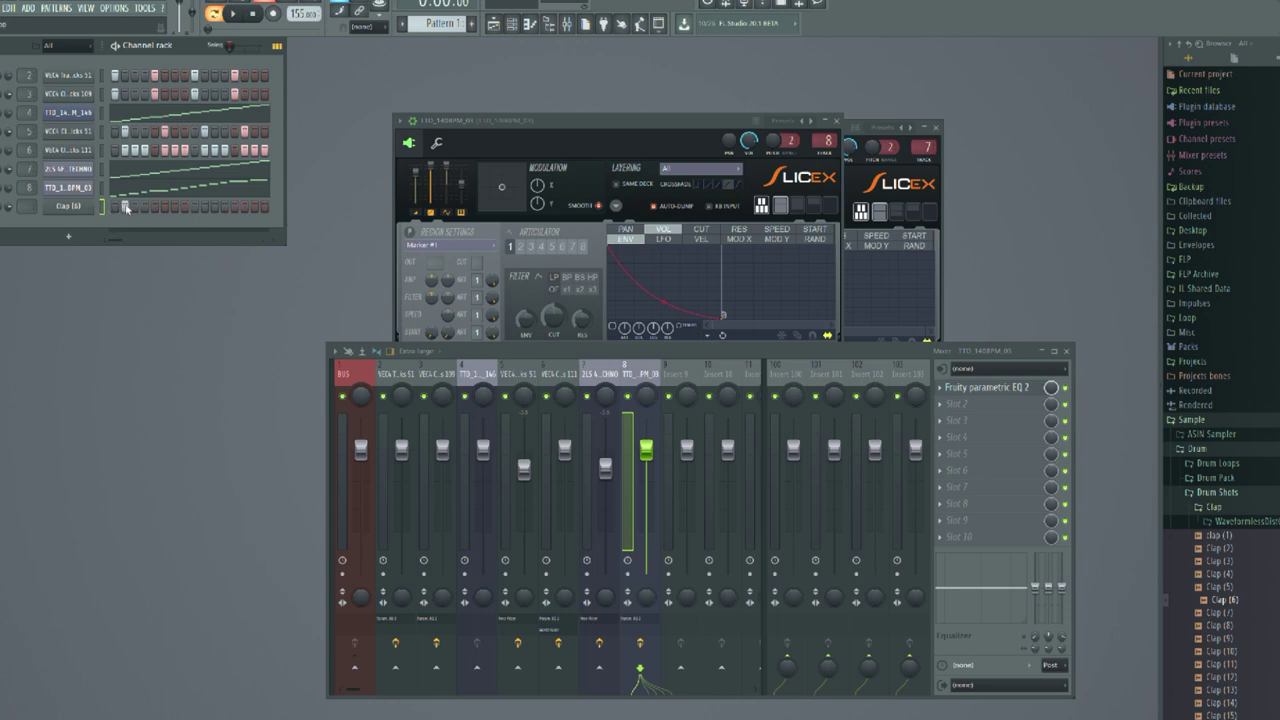
key("space")
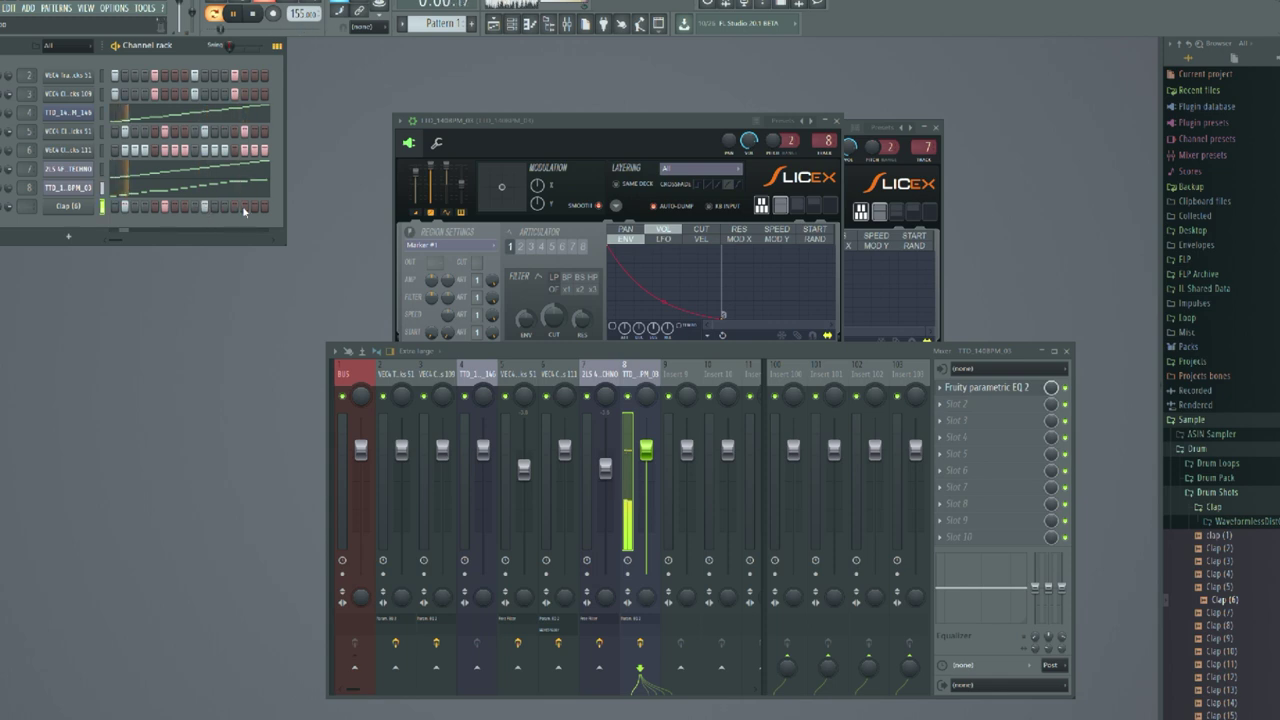
Enable the Clap (6) channel's volume envelope and reduce its sustain and release to zero
left_click(46, 207)
left_click_drag(170, 148, 490, 97)
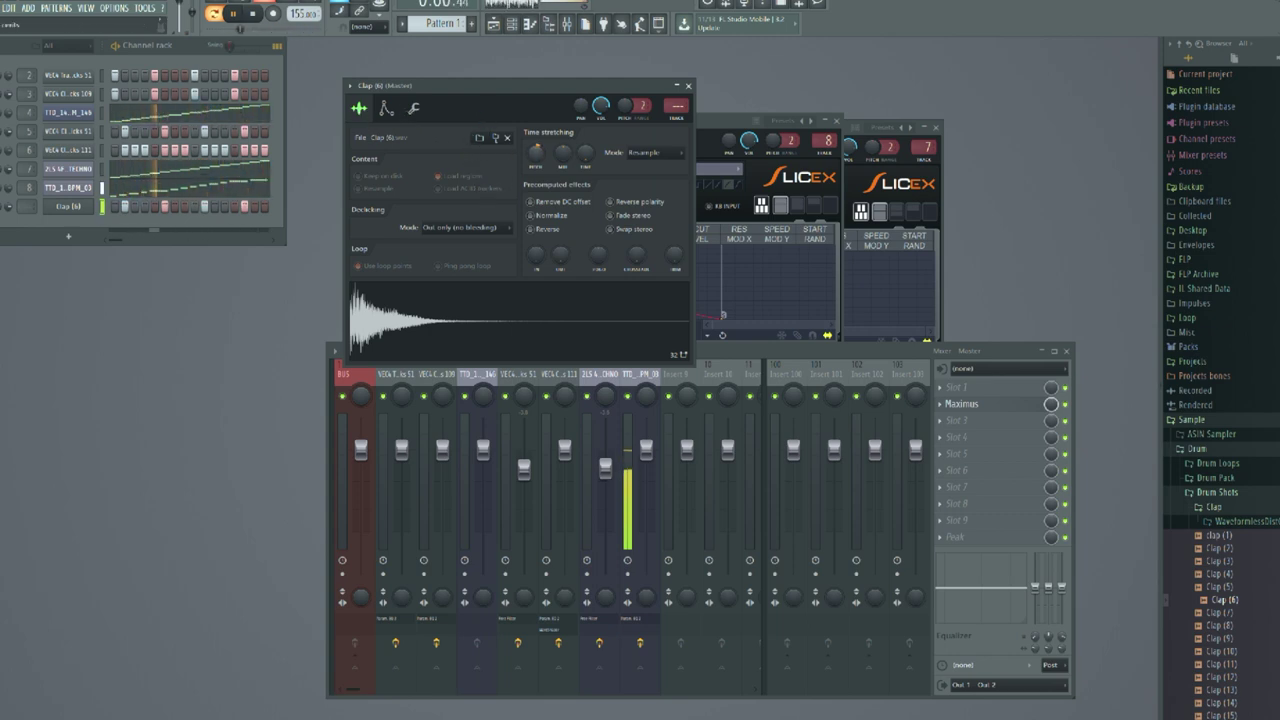
left_click(385, 108)
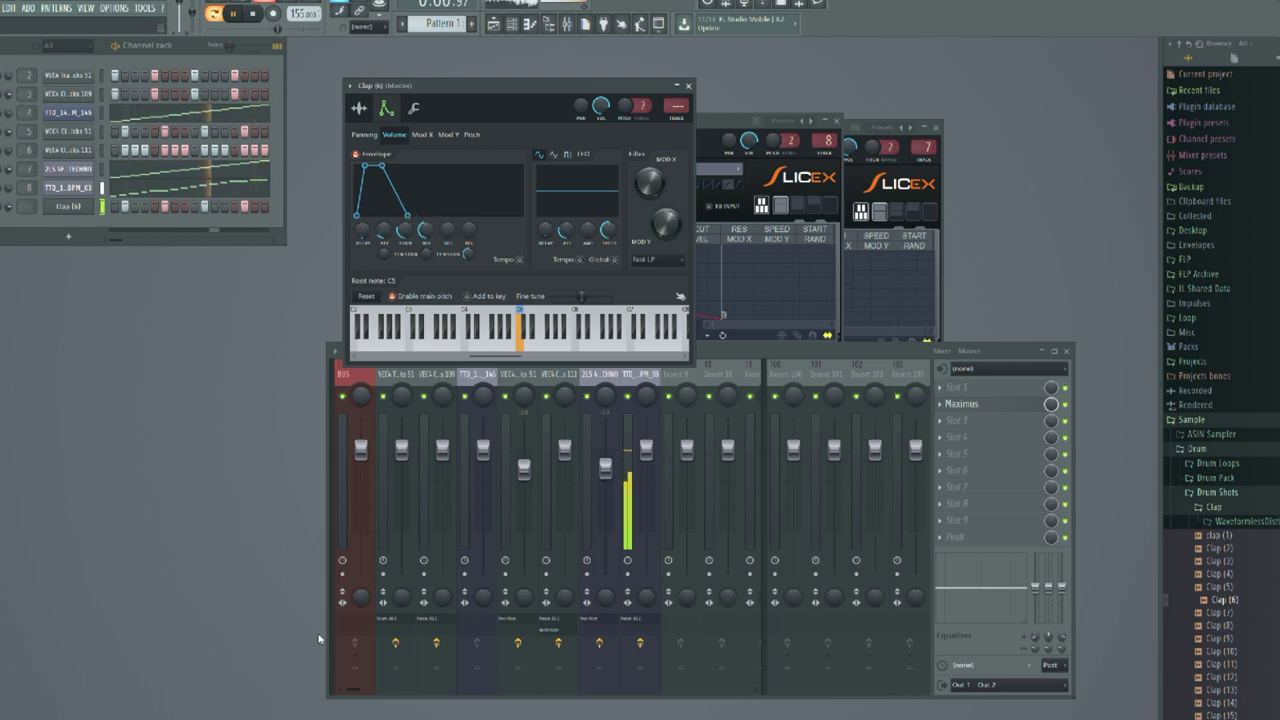
Move the clap channel window and the BUS Fruity parametric EQ 2 window aside, and select the VEC4 Clubby Kicks 111 channel
left_click_drag(490, 88, 812, 290)
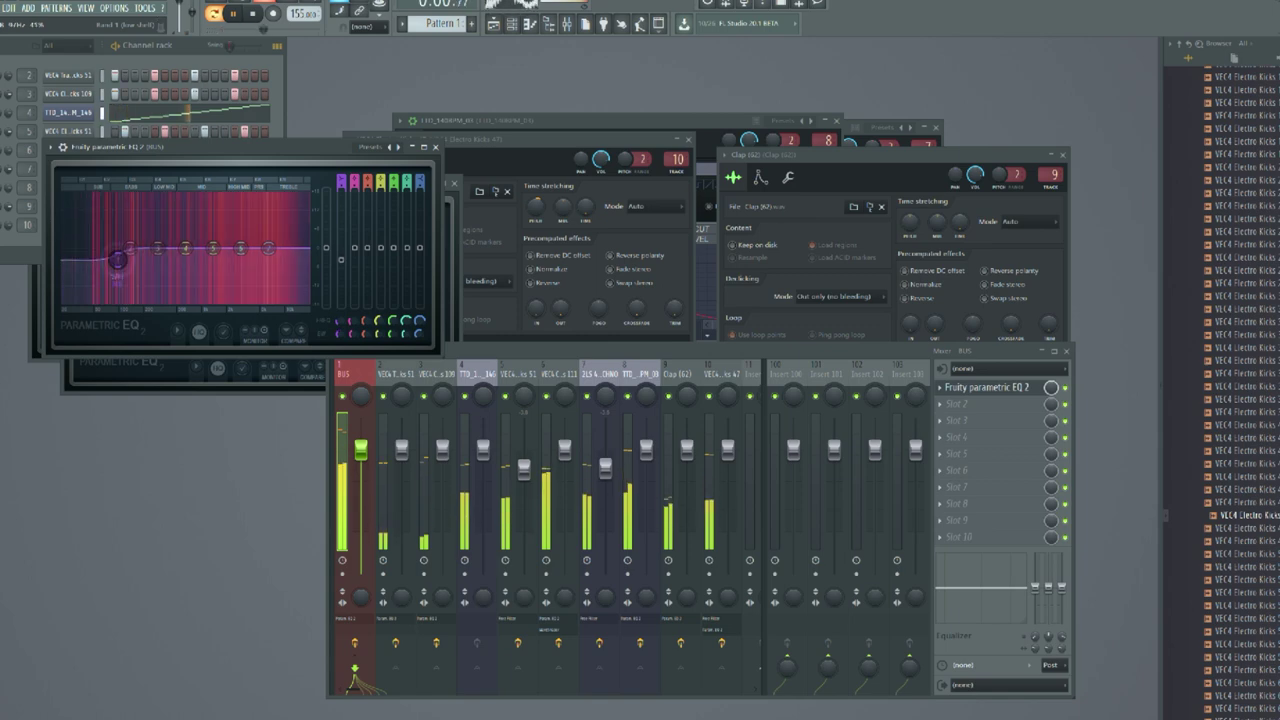
left_click_drag(256, 142, 724, 48)
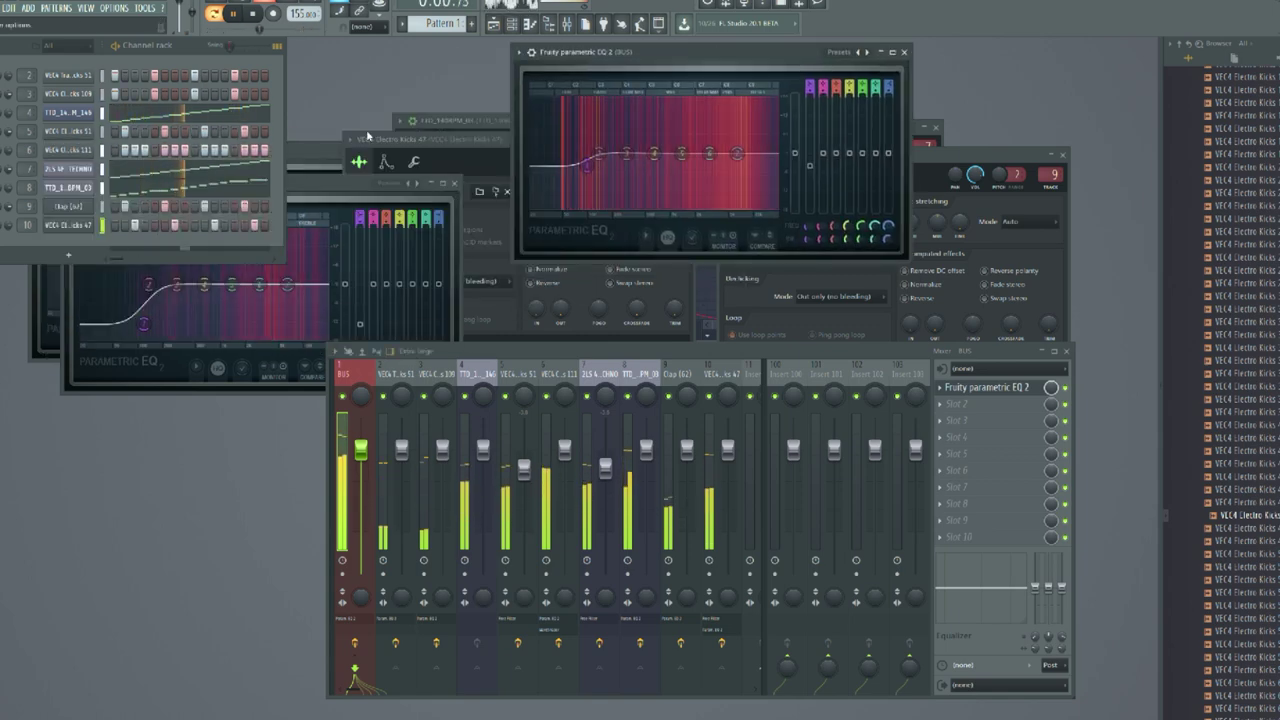
left_click(72, 156)
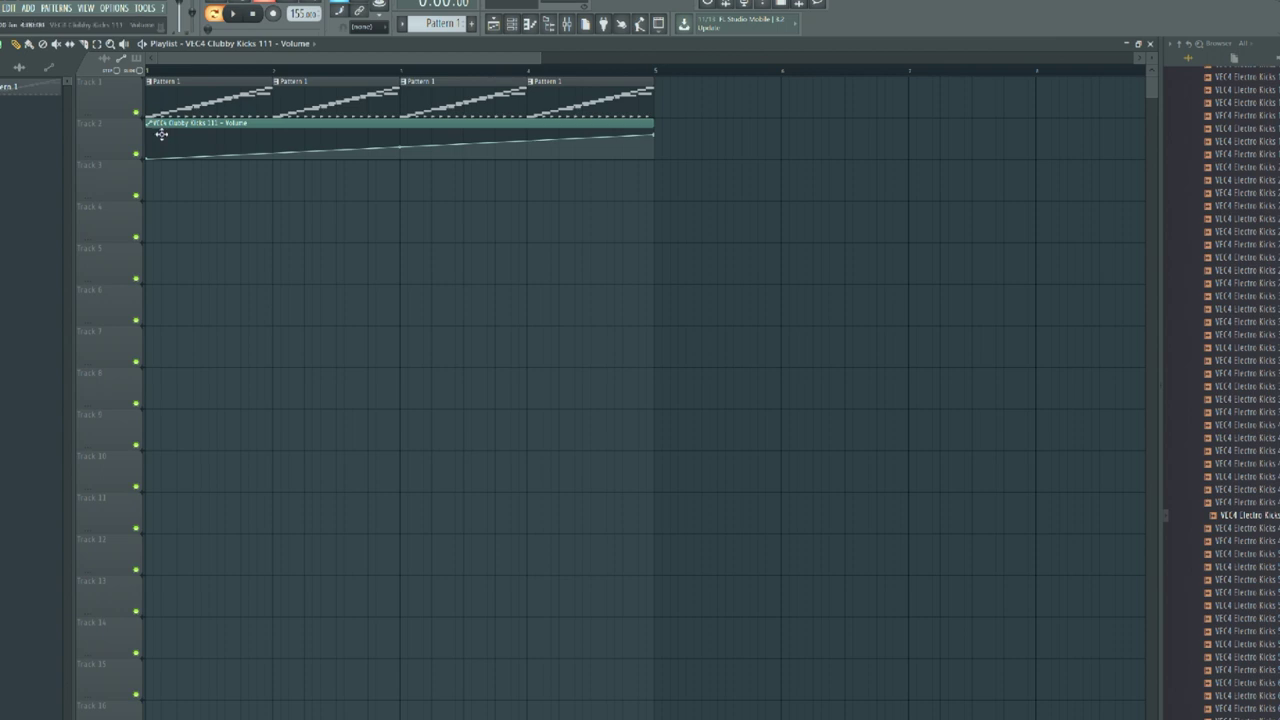
Shorten the VEC4 Clubby Kicks 111 volume automation clip in the playlist to one beat, restoring it after the accidental deletion
left_click_drag(641, 139, 315, 101)
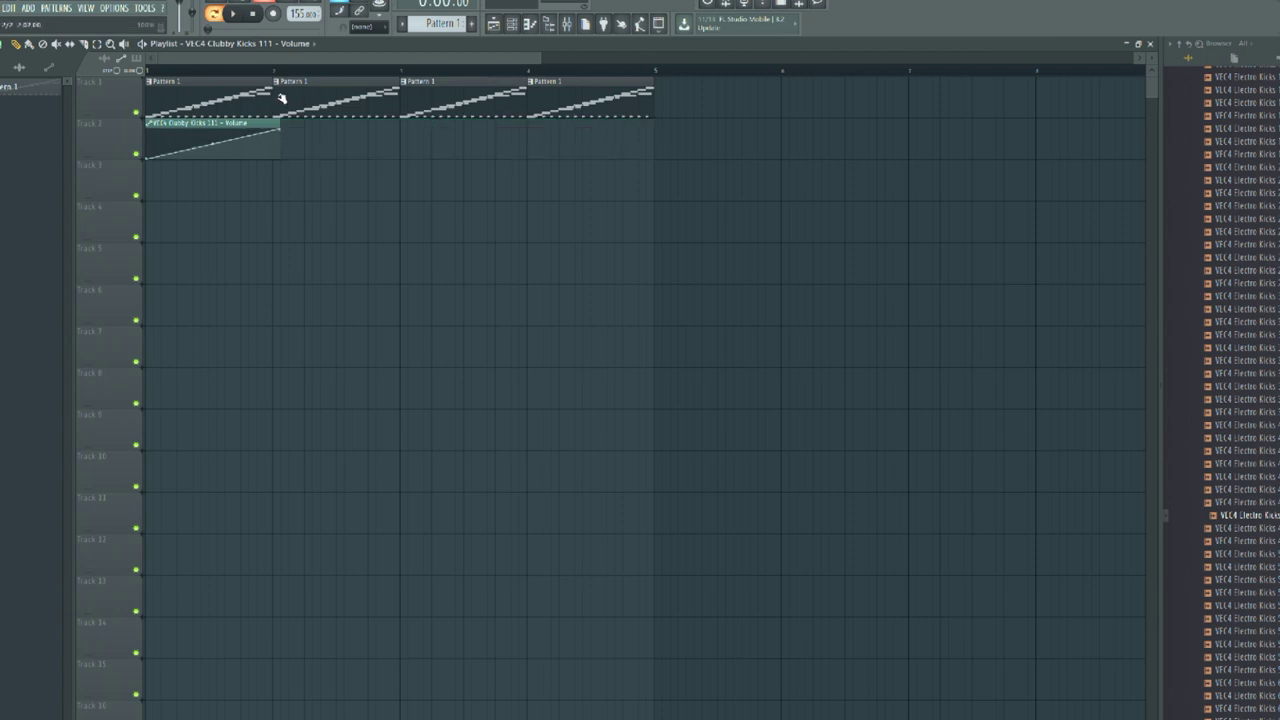
scroll(153, 131, "up", 3, "ctrl")
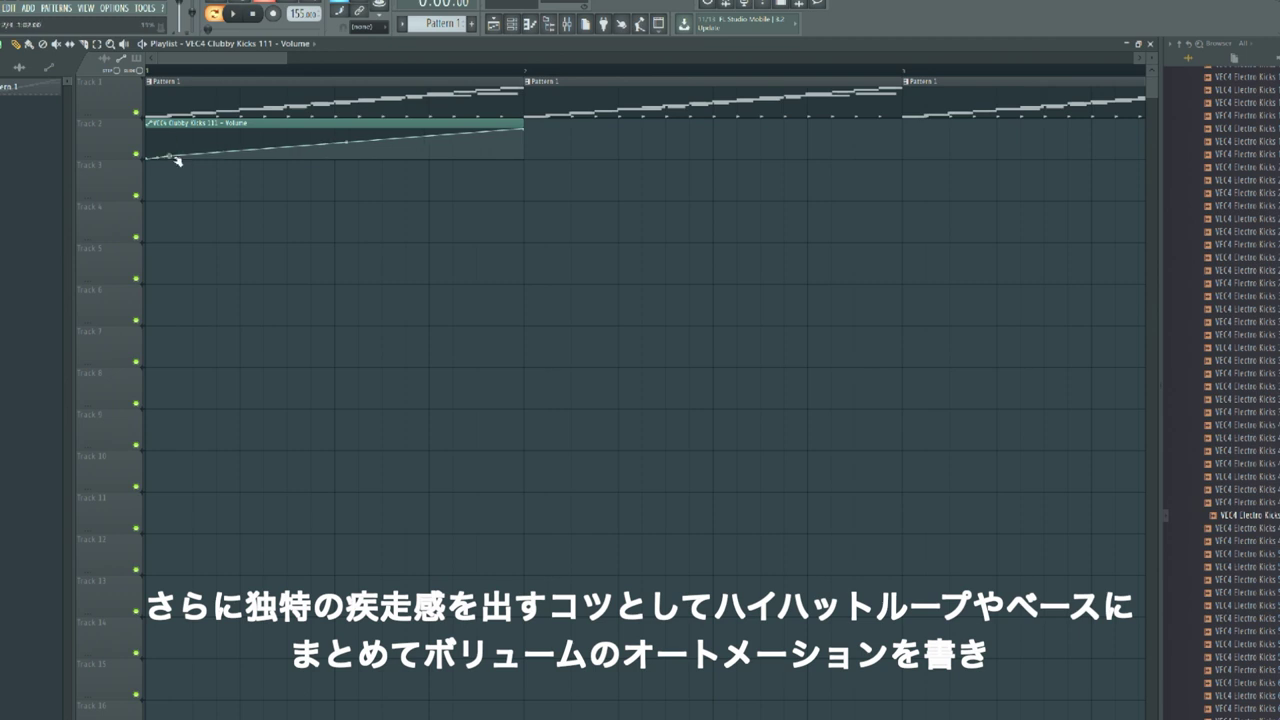
right_click(245, 131)
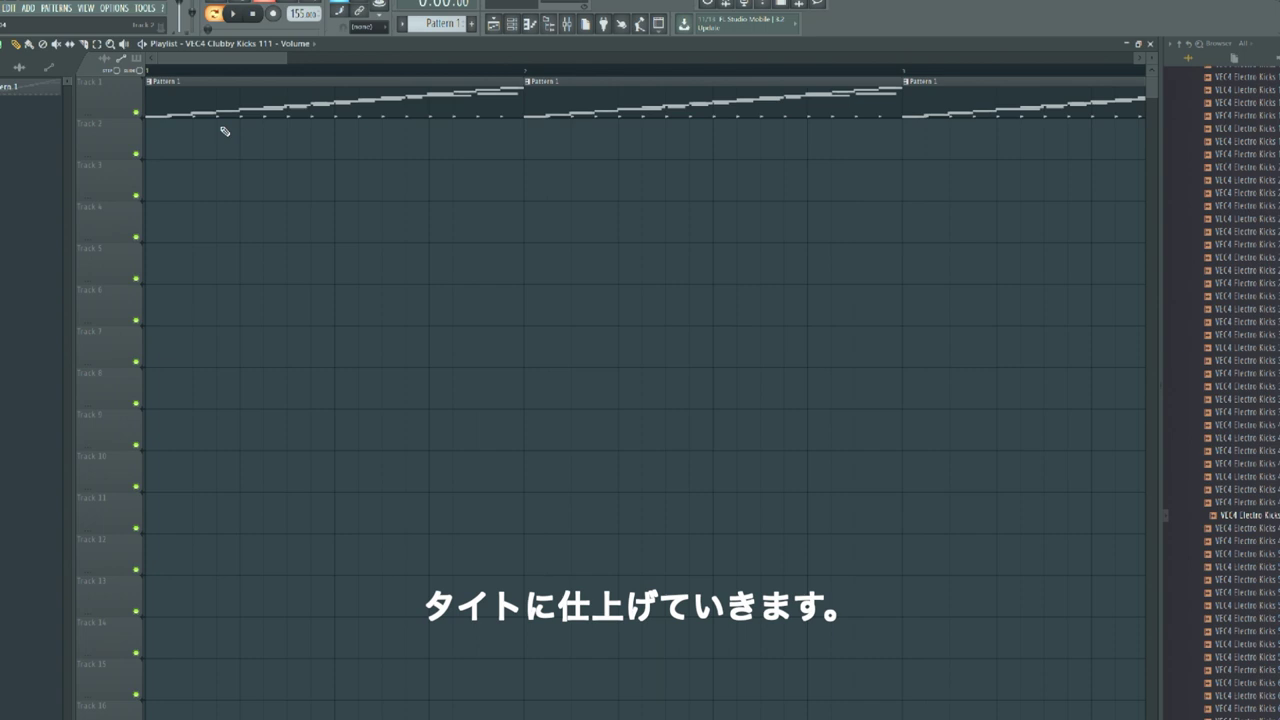
key("ctrl+z")
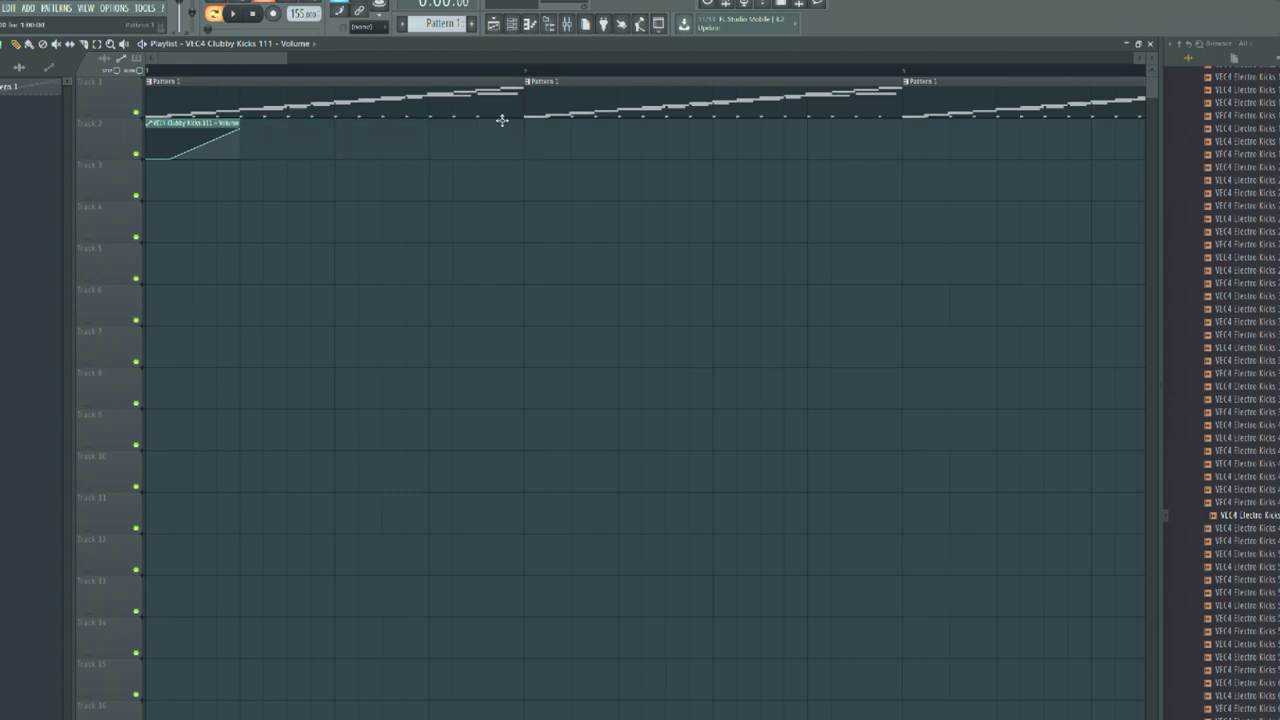
Set the first beat as the playback loop and shape the automation to ramp up over the first sixteenth step
mouse_move(290, 64)
left_mouse_down()
mouse_move(367, 78)
mouse_move(146, 70)
left_mouse_up()
left_click_drag(213, 160, 215, 126)
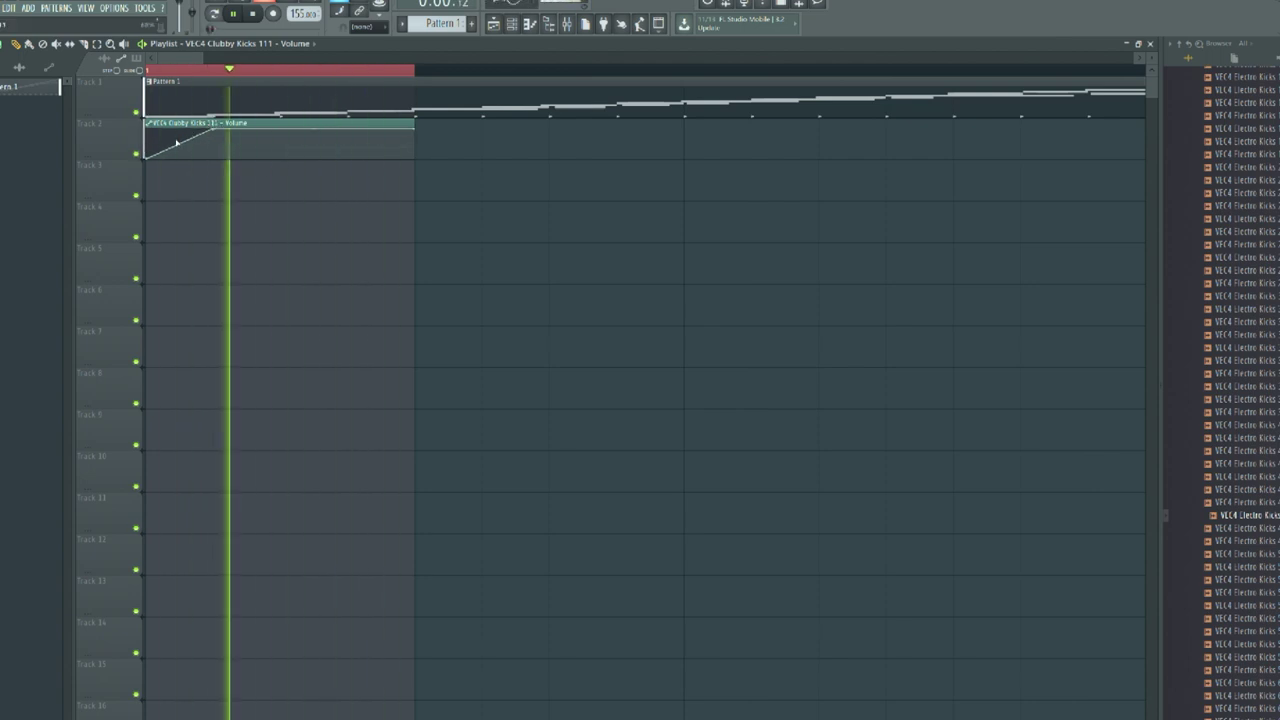
Add and adjust automation points so the volume dips sharply just before the third and fourth sixteenth steps, returning to full level at each step
right_click(283, 138)
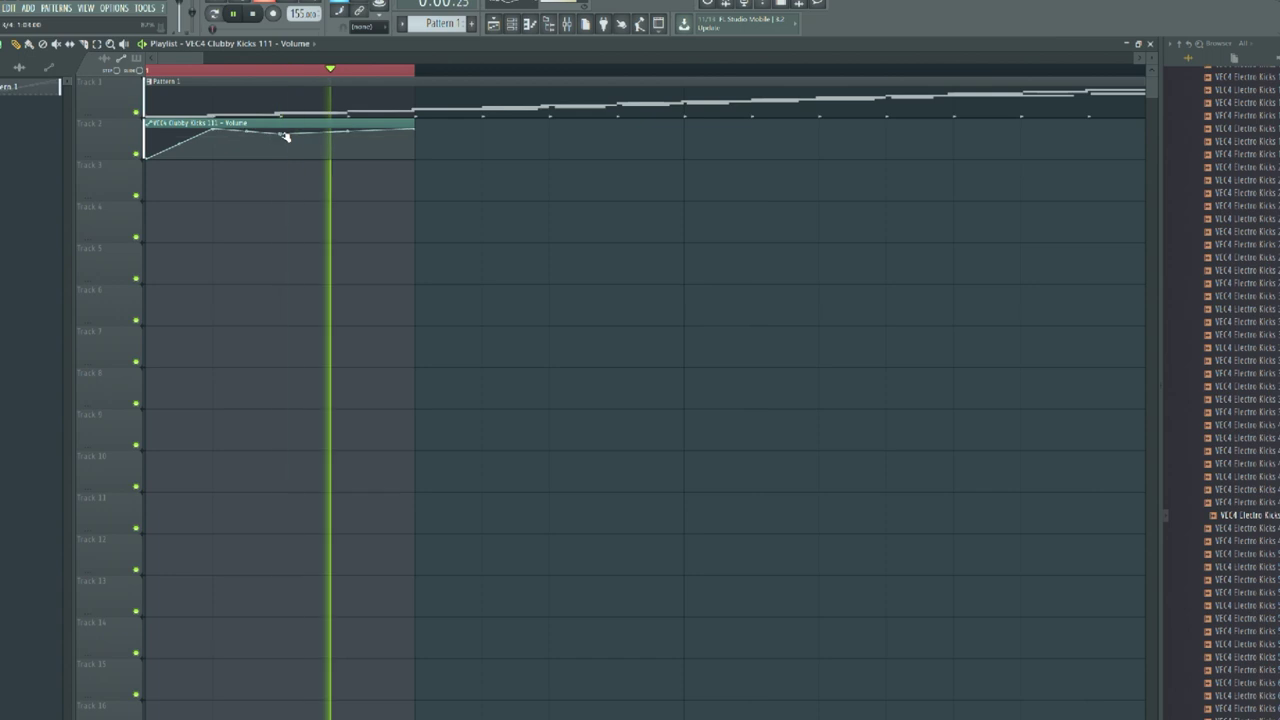
left_click_drag(283, 138, 357, 129)
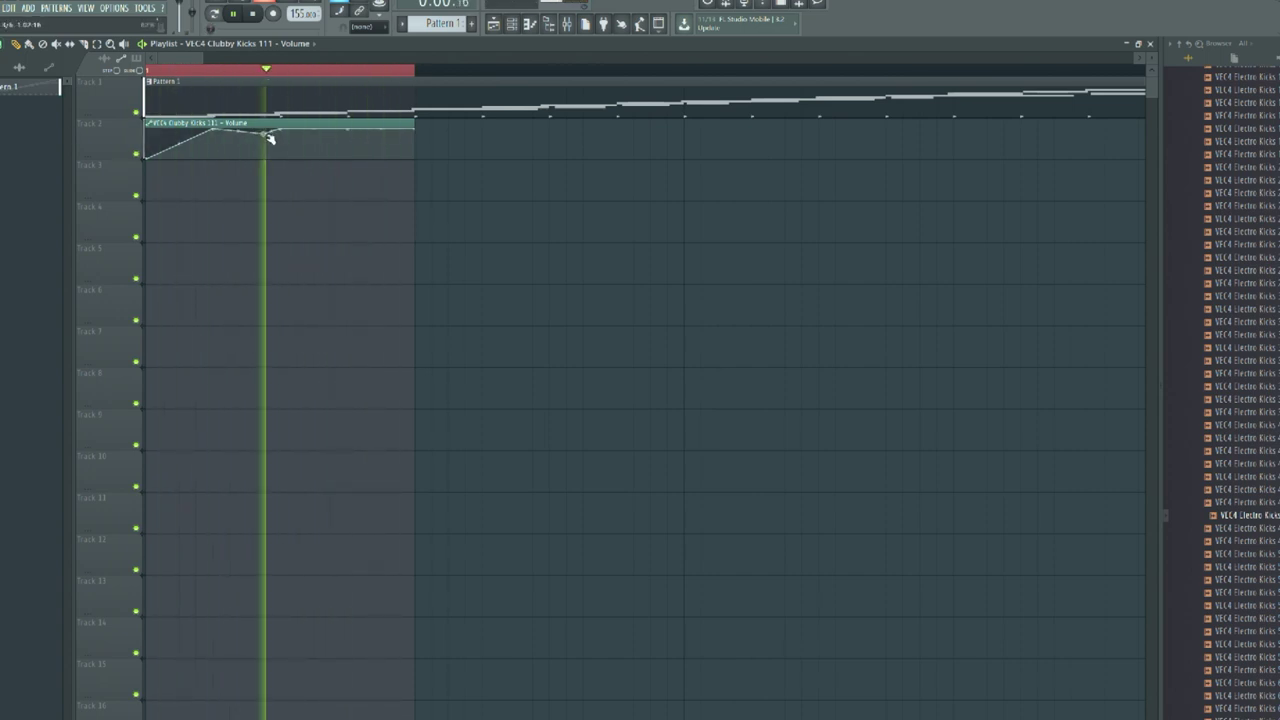
left_click_drag(282, 130, 263, 128)
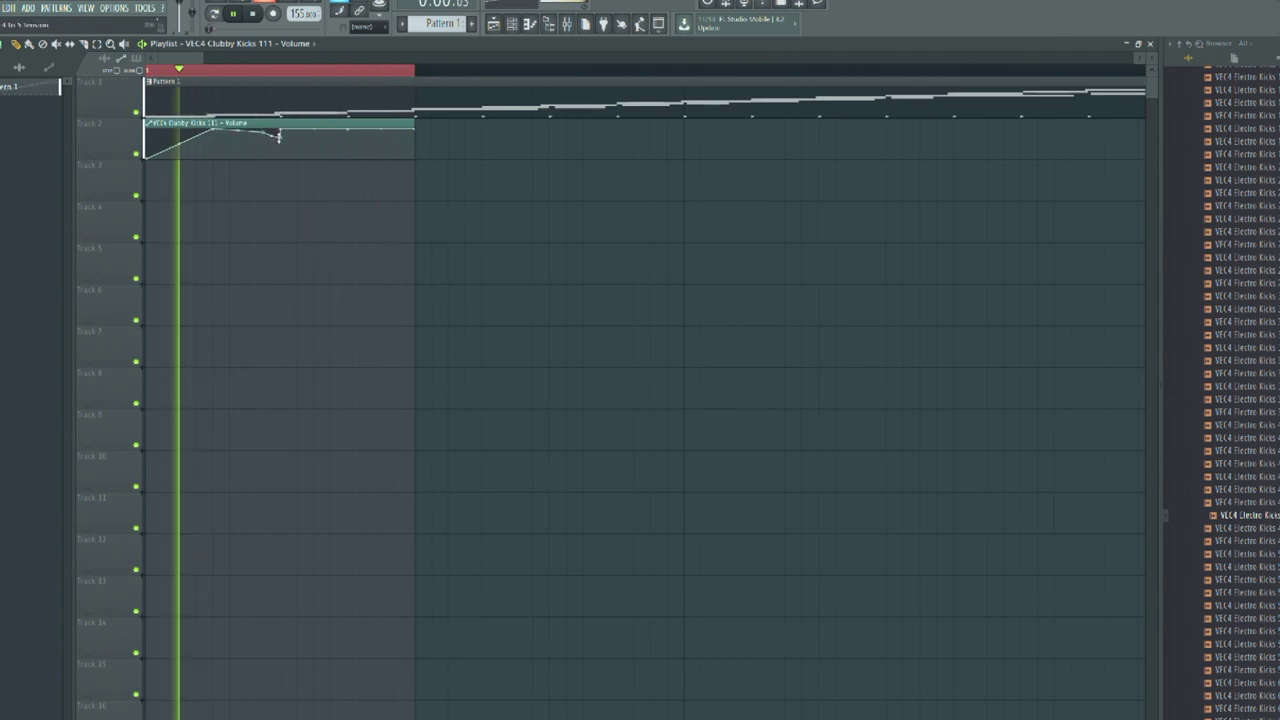
left_click_drag(264, 132, 264, 128)
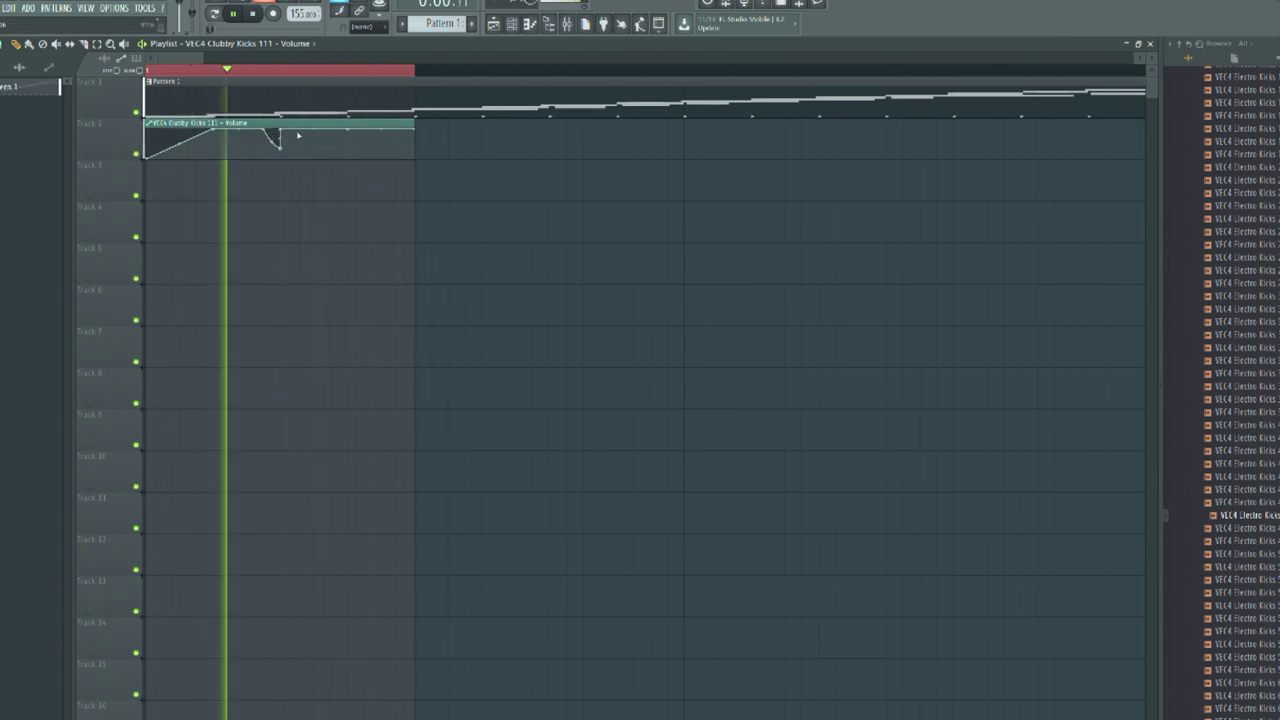
right_click(331, 138)
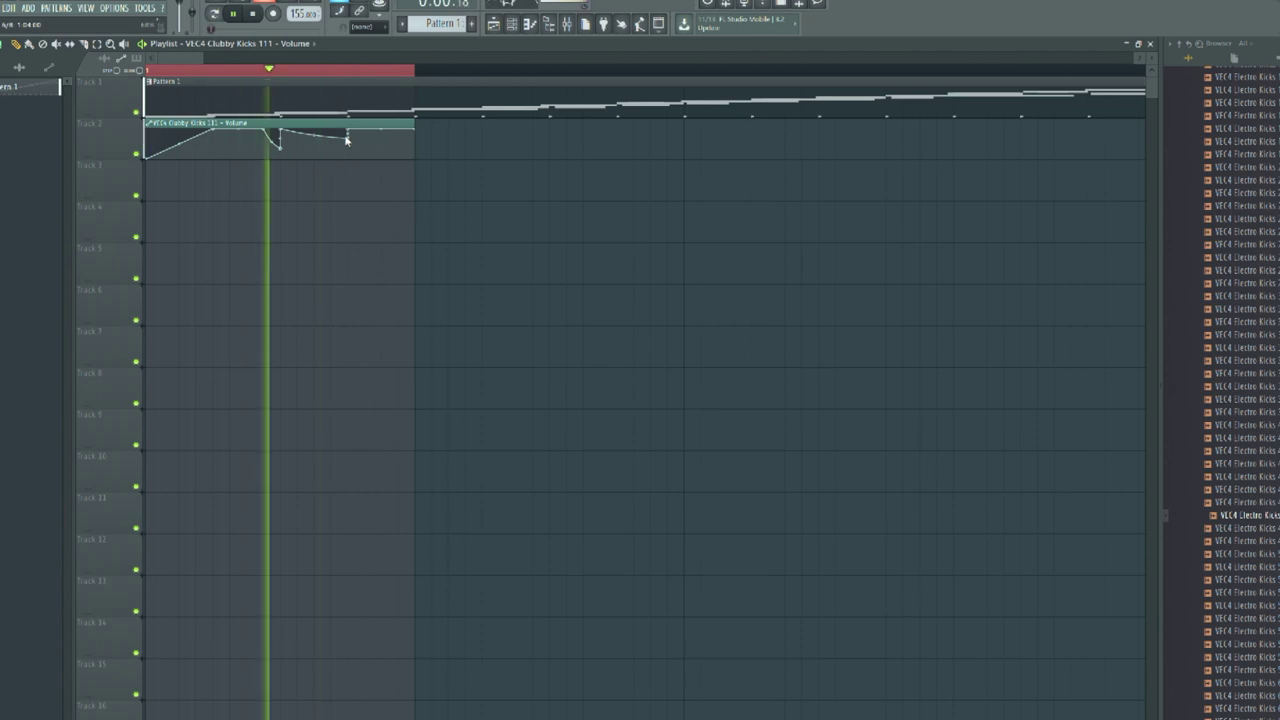
mouse_move(348, 129)
left_mouse_down()
mouse_move(349, 143)
mouse_move(343, 128)
left_mouse_up()
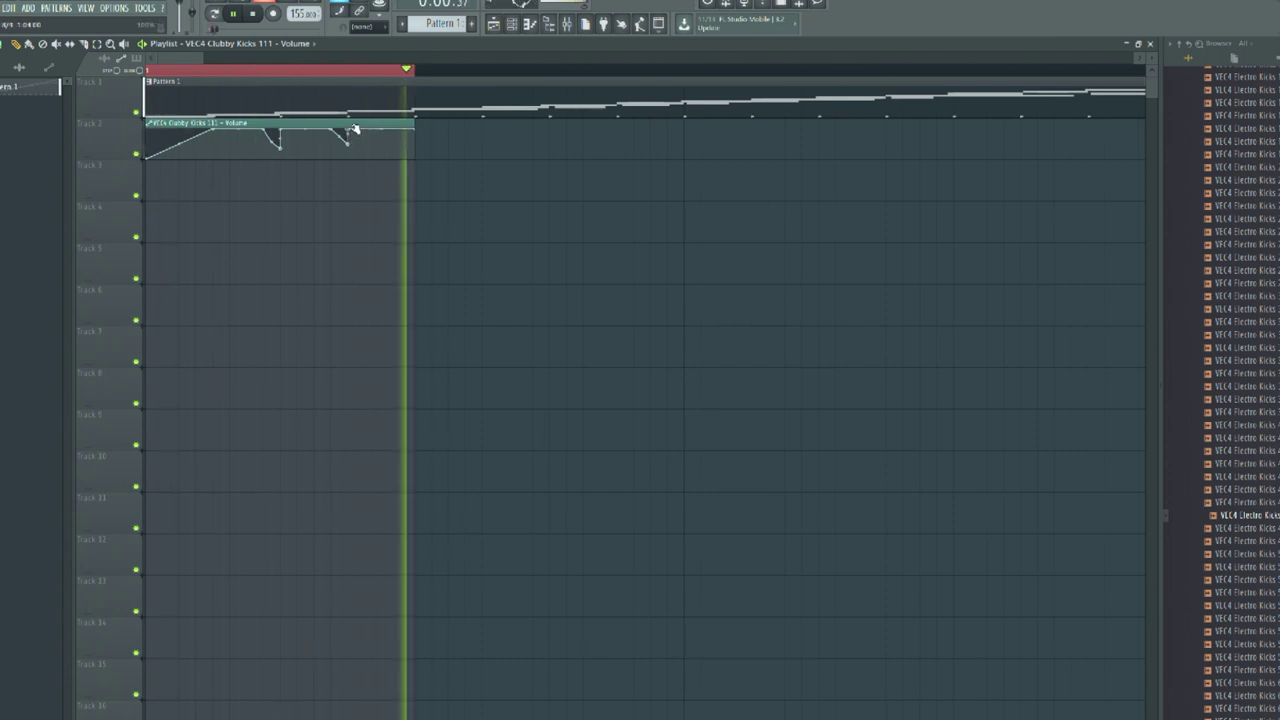
Select the BUS track in the mixer, watch the automated faders during playback, and return to the playlist overview
key("F9")
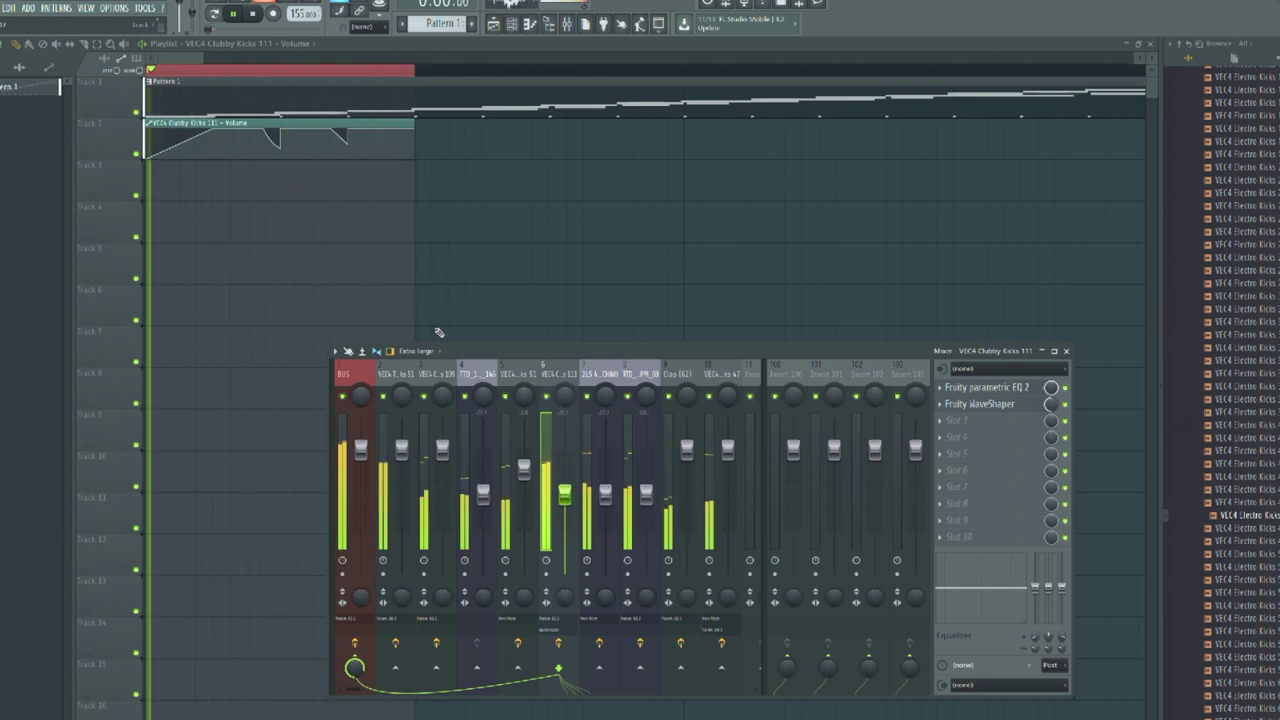
left_click(351, 376)
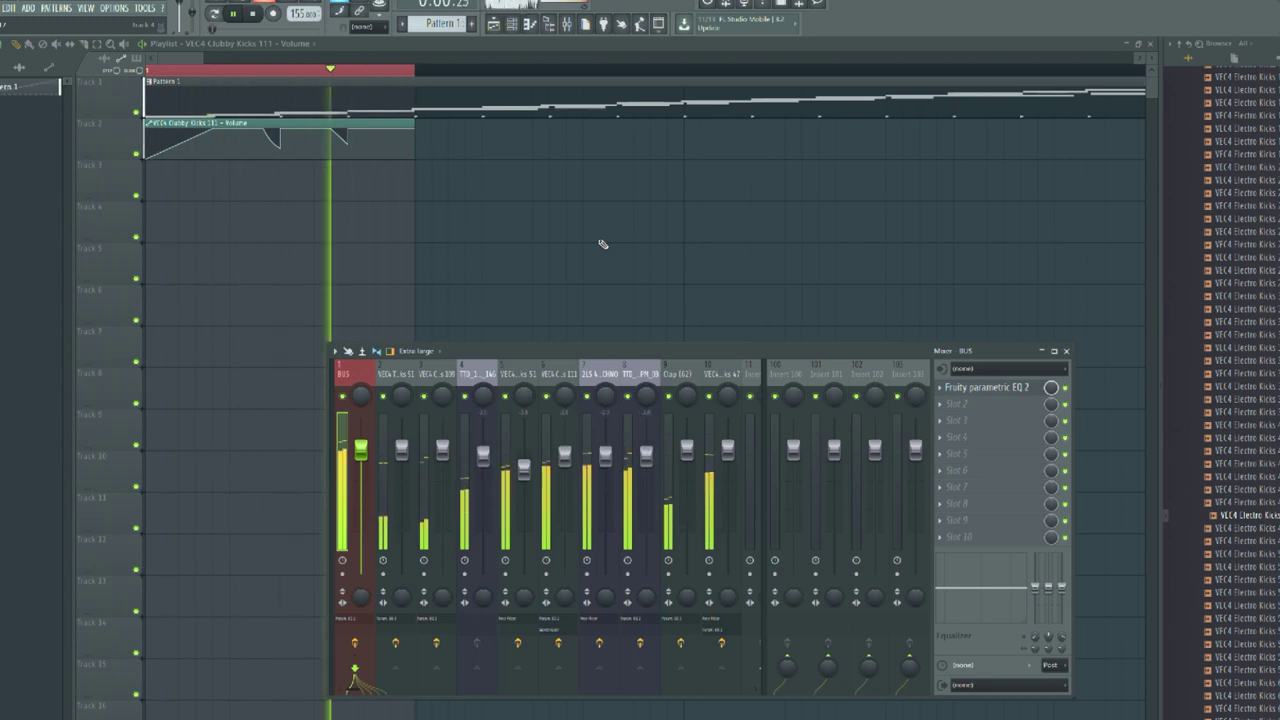
key("F9")
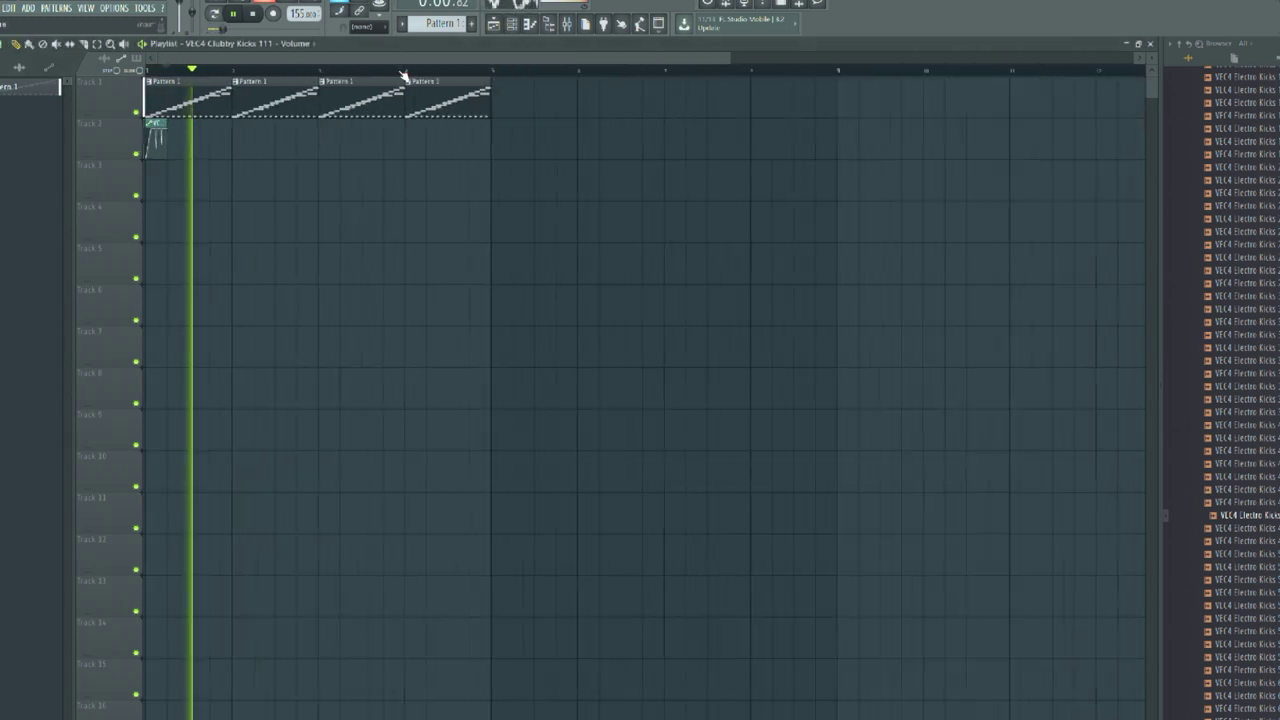
scroll(392, 90, "down", 2)
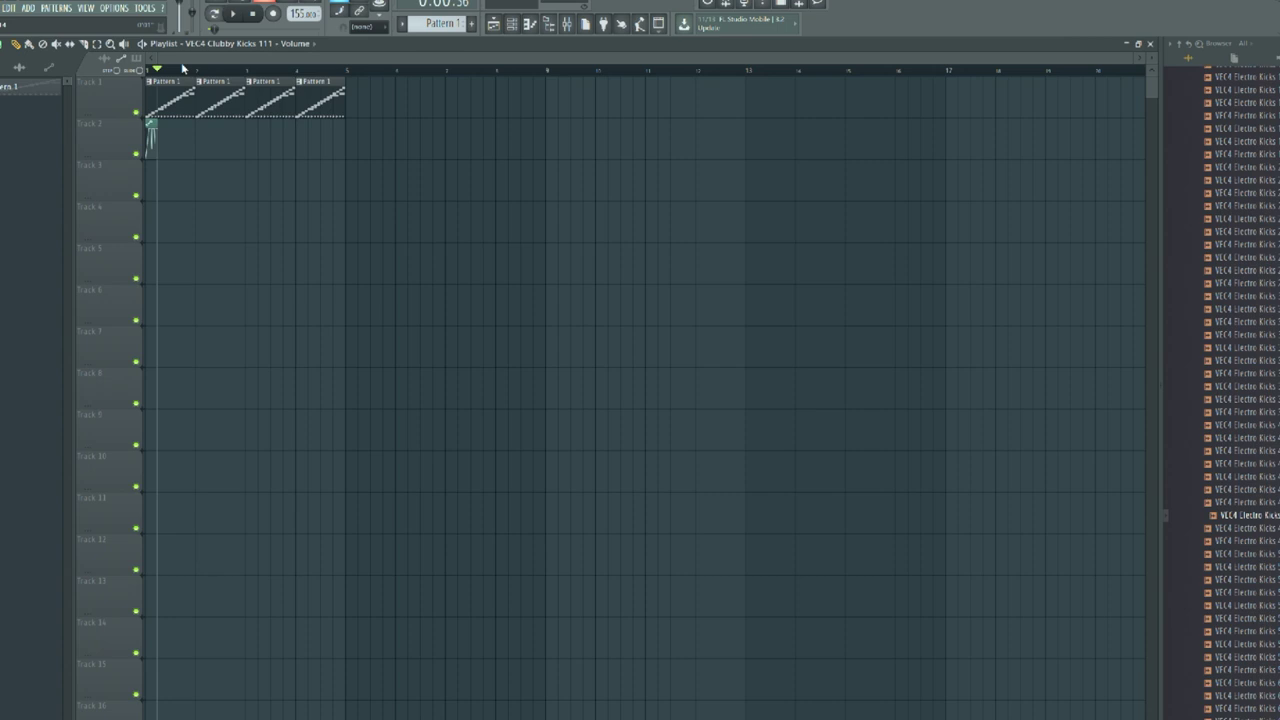